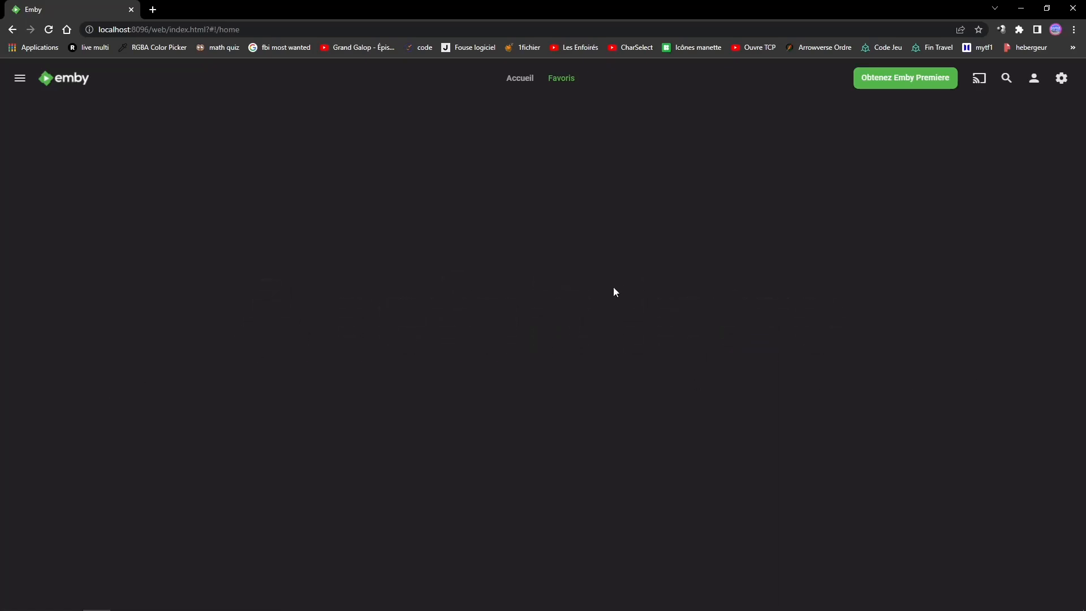
- Create a new library in the server's Médiathèque settings with content type Films and display name Films
click(1062, 78)
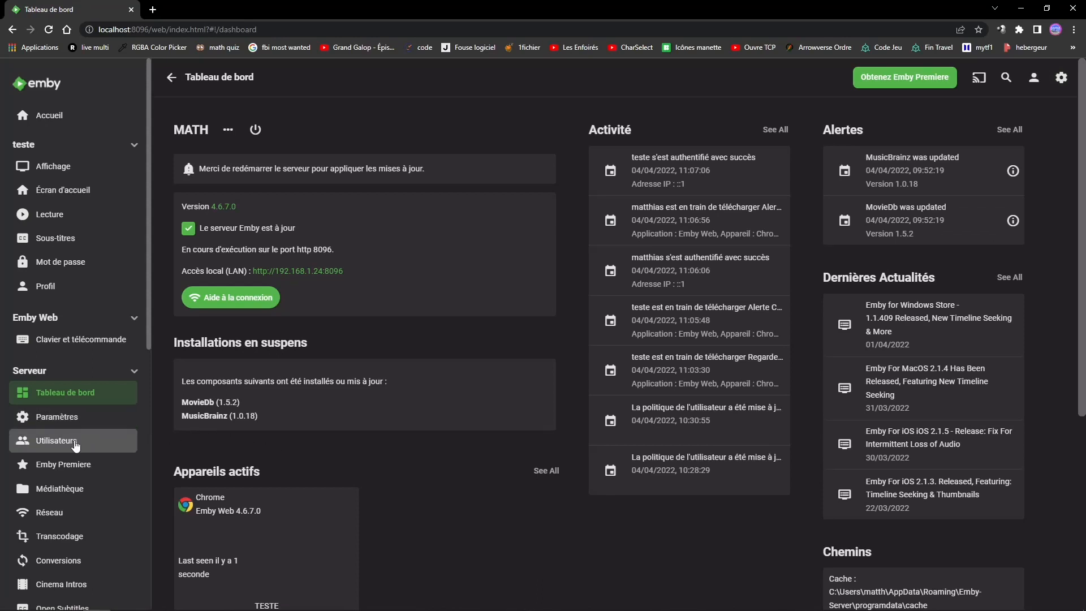
click(37, 497)
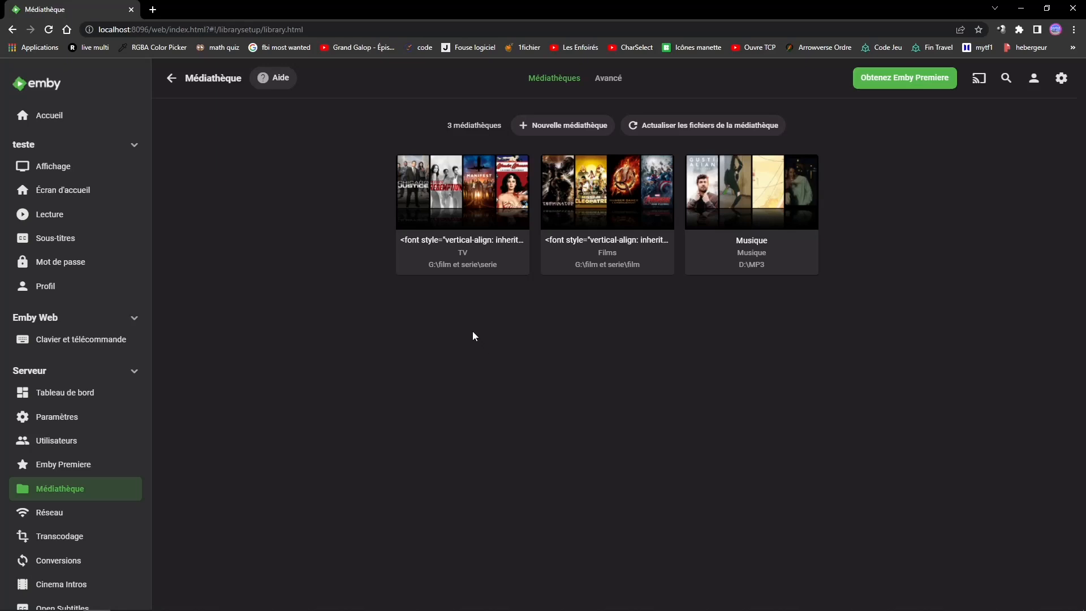
mouse_move(611, 253)
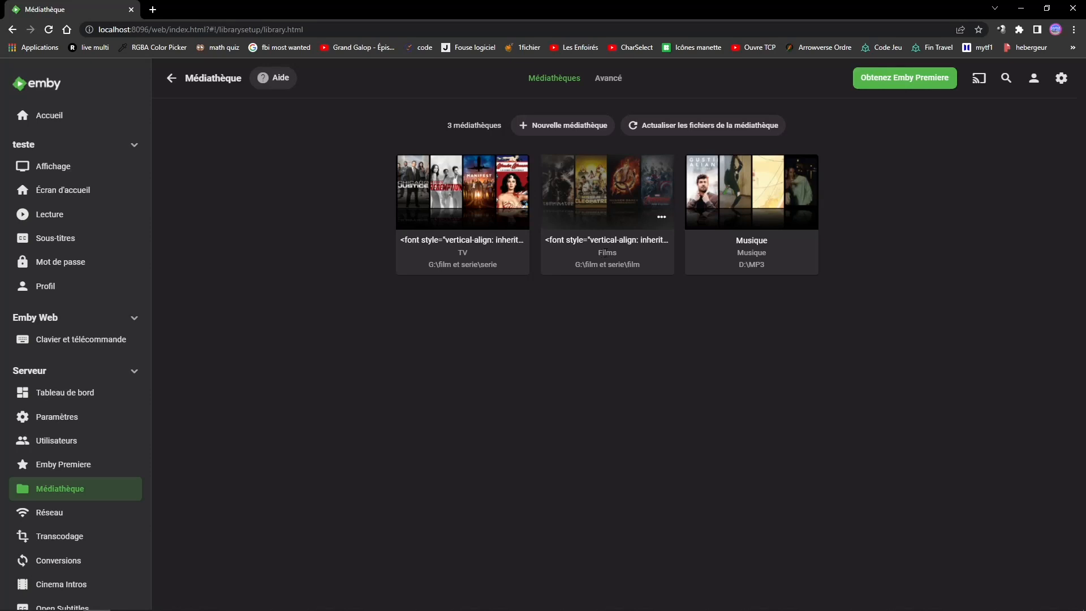
click(569, 131)
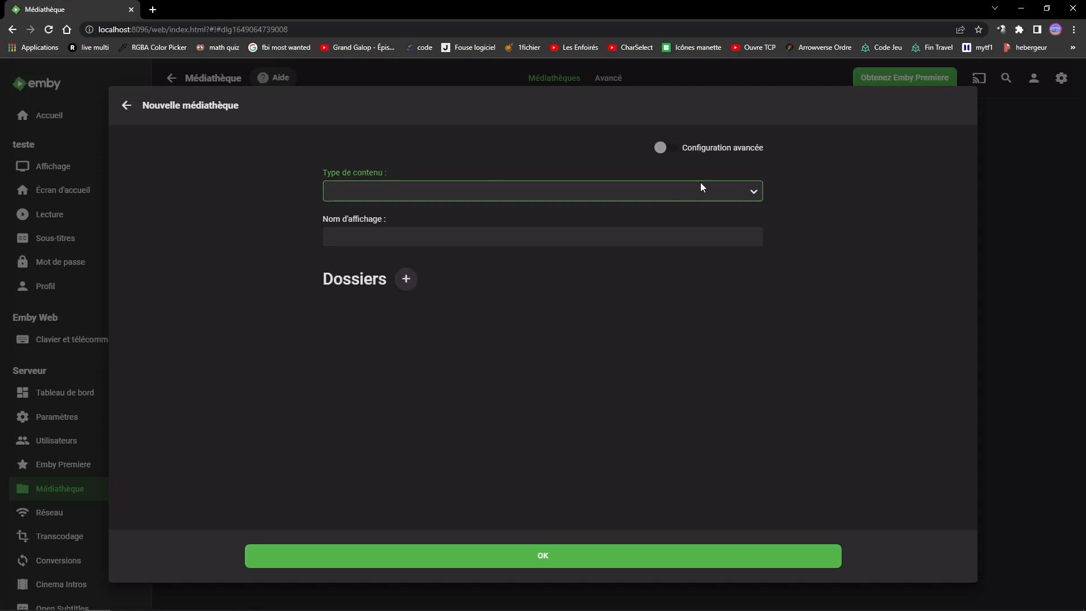
click(749, 191)
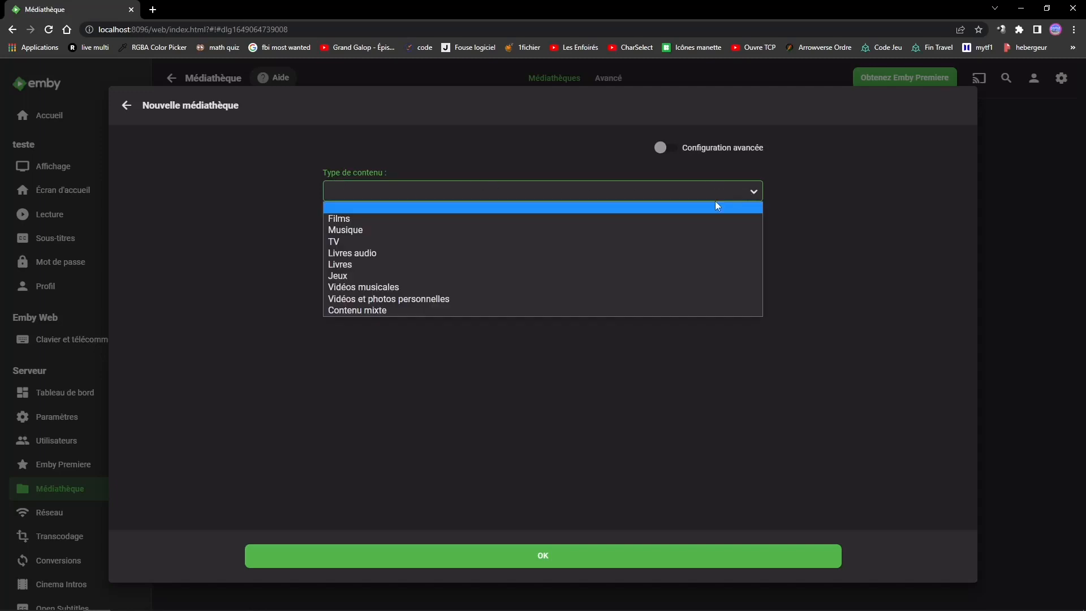
click(420, 225)
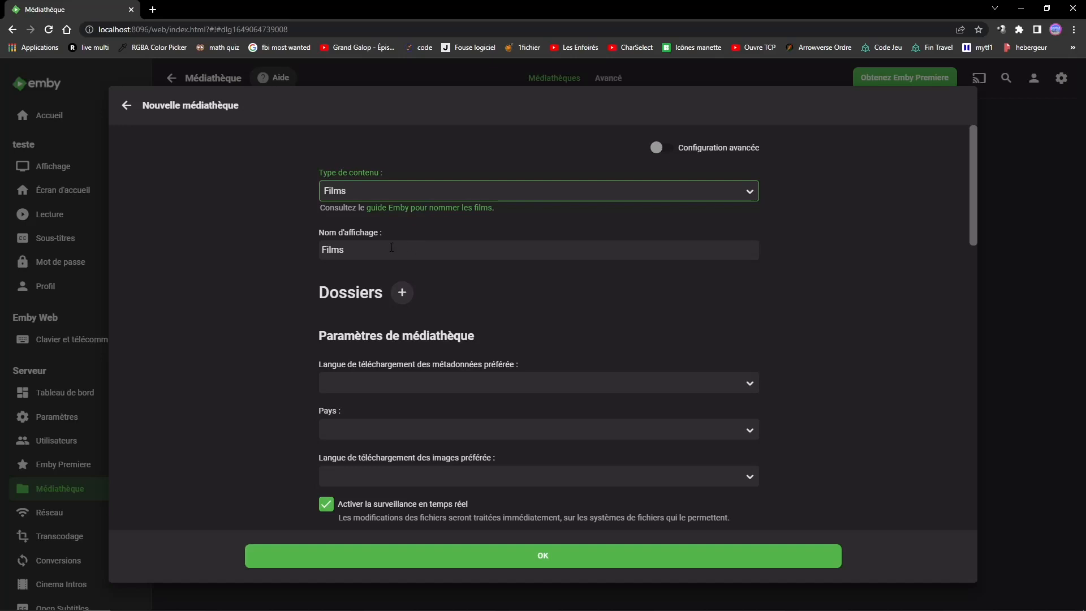
click(351, 255)
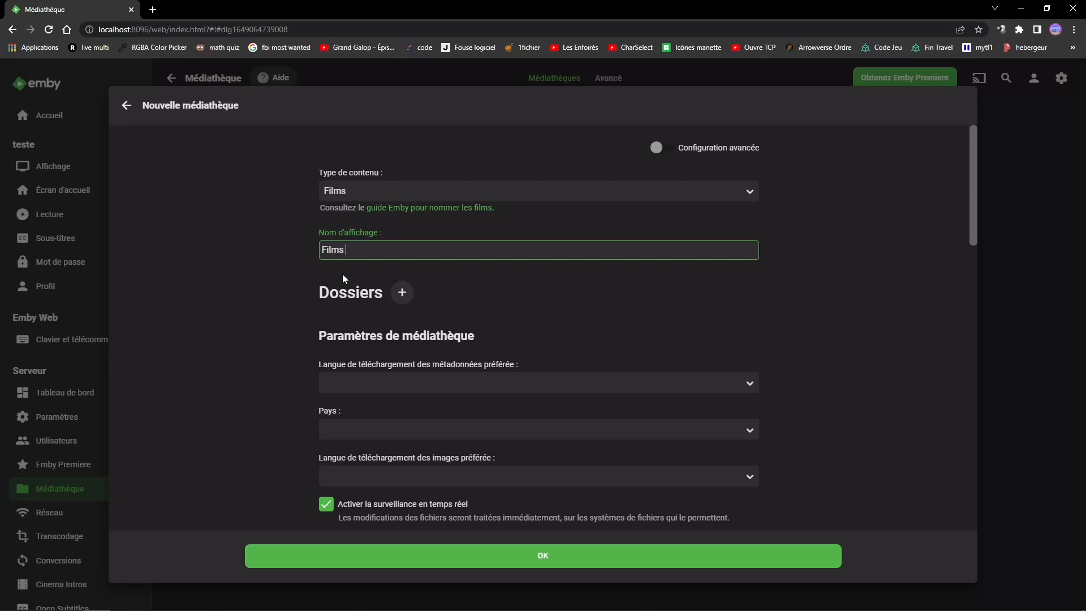
- Add the folder G:\film et serie\film to the new library and enable advanced configuration
click(401, 297)
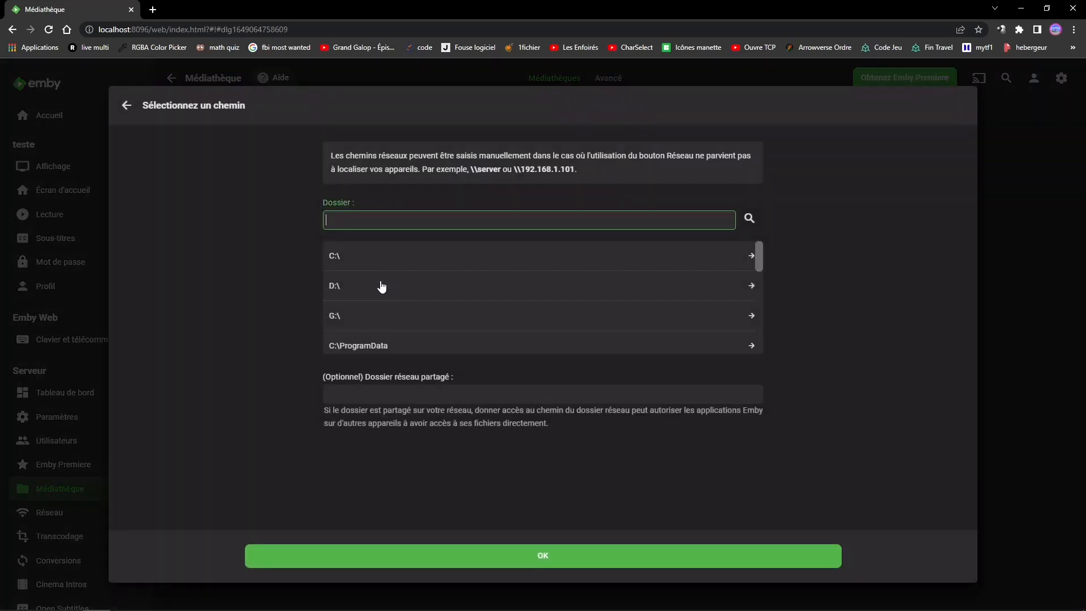
scroll(352, 318, down, 3)
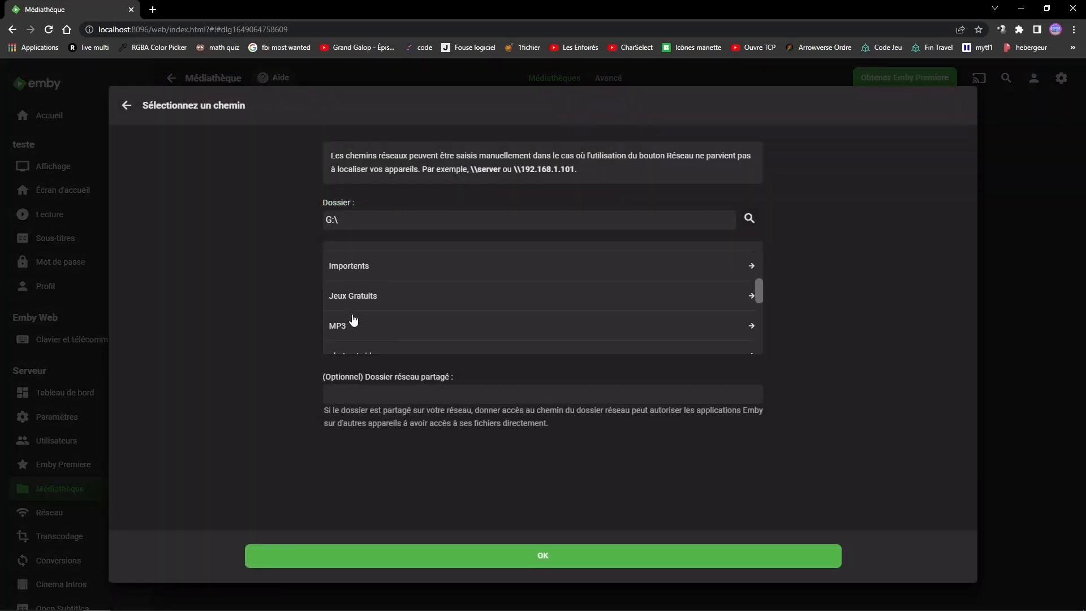
scroll(342, 303, down, 1)
scroll(343, 306, up, 3)
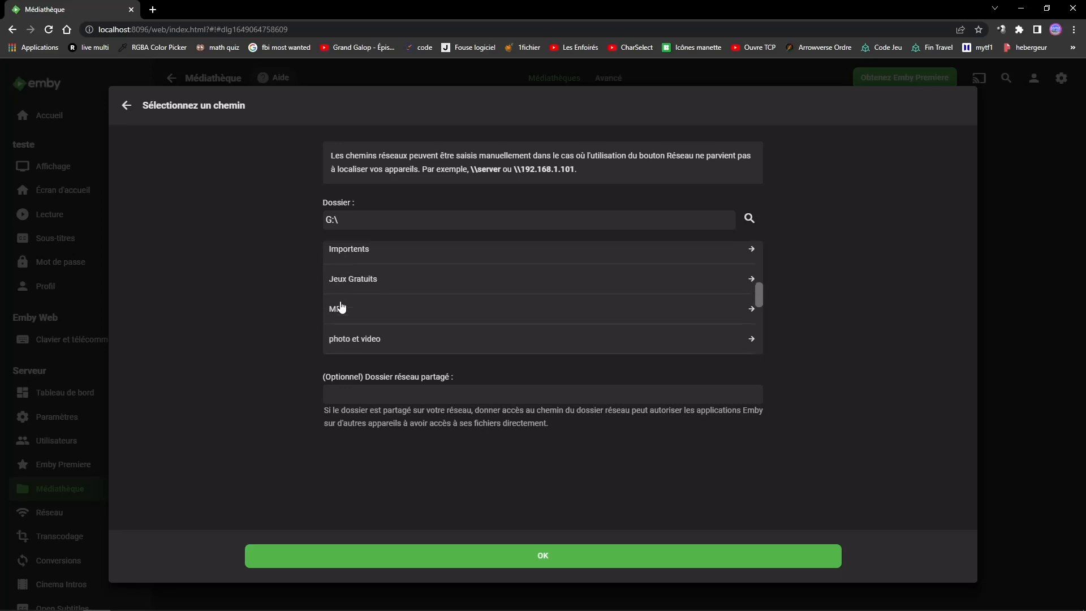
click(345, 305)
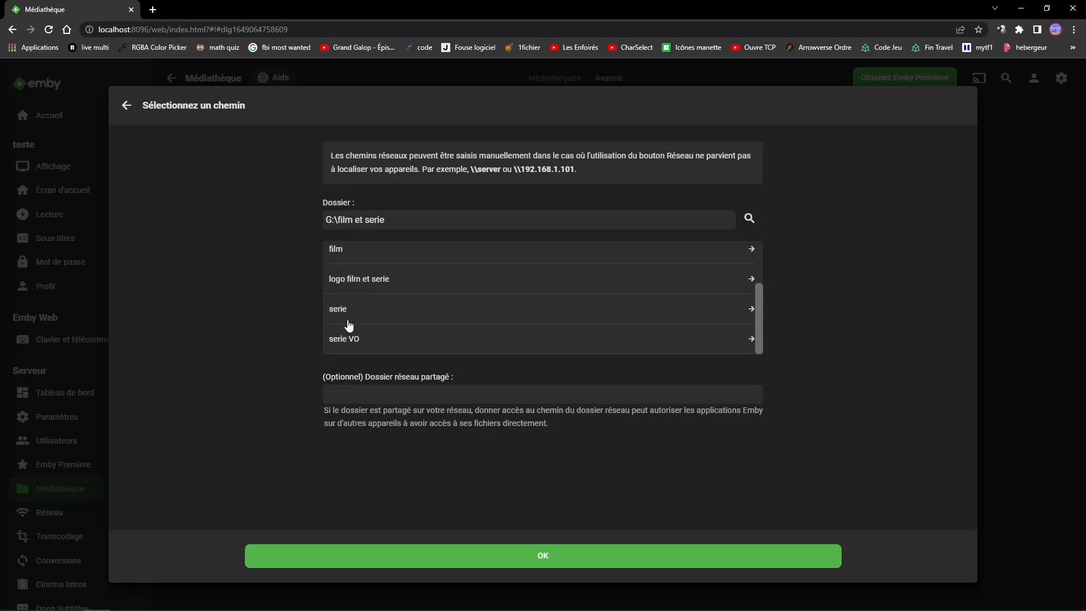
click(345, 260)
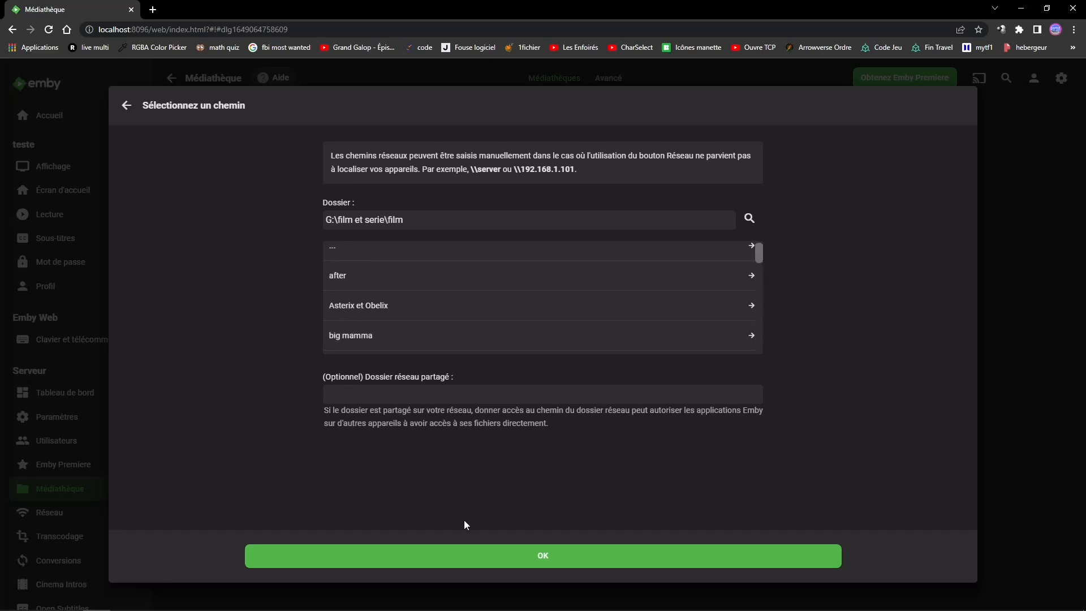
click(462, 553)
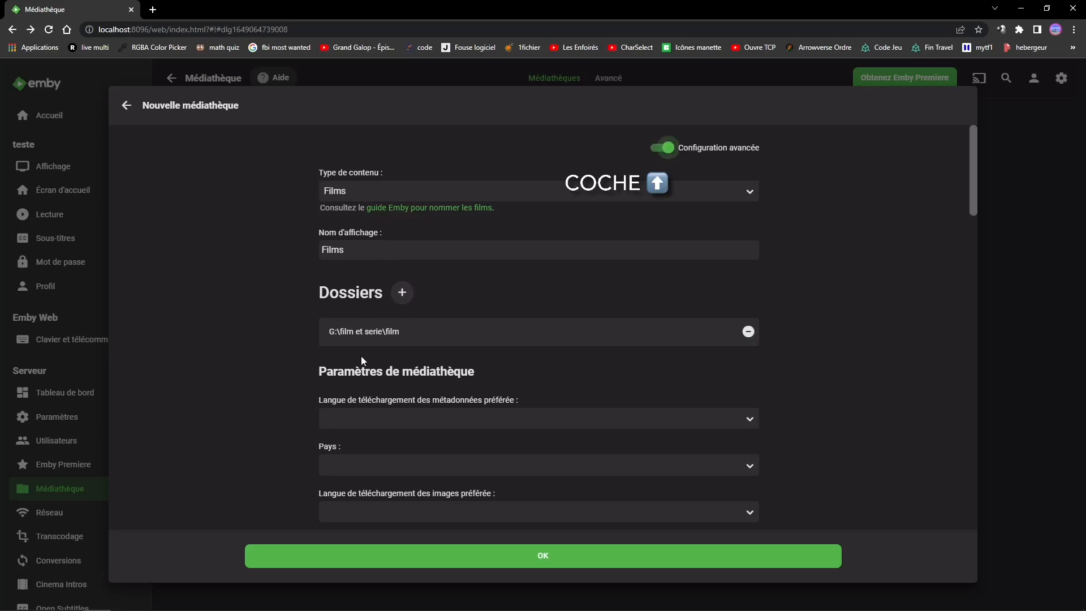
- Set the library's preferred metadata download language to French
scroll(418, 335, down, 2)
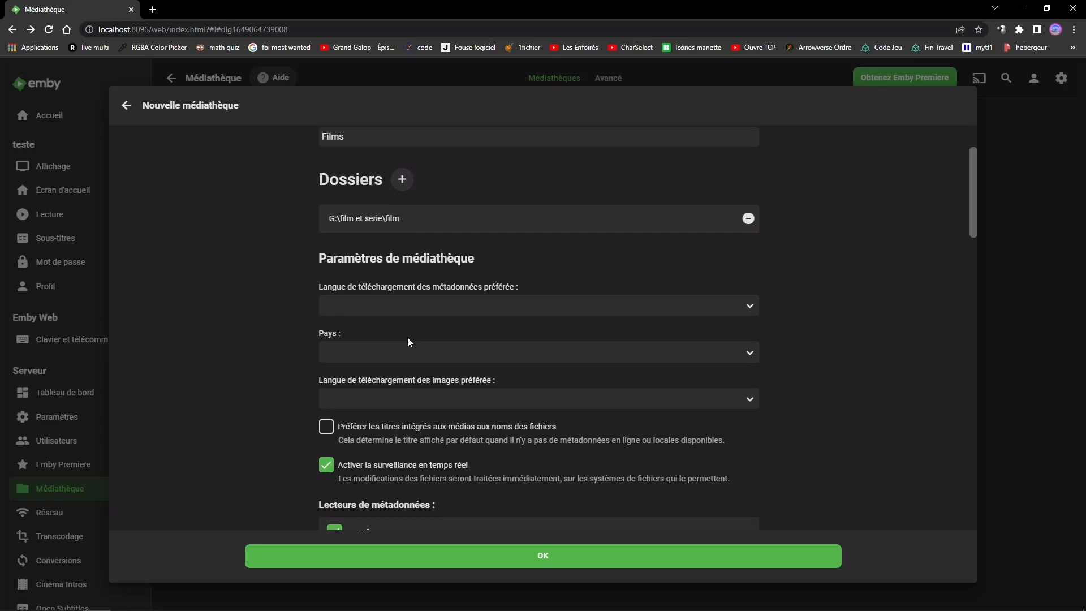
click(386, 299)
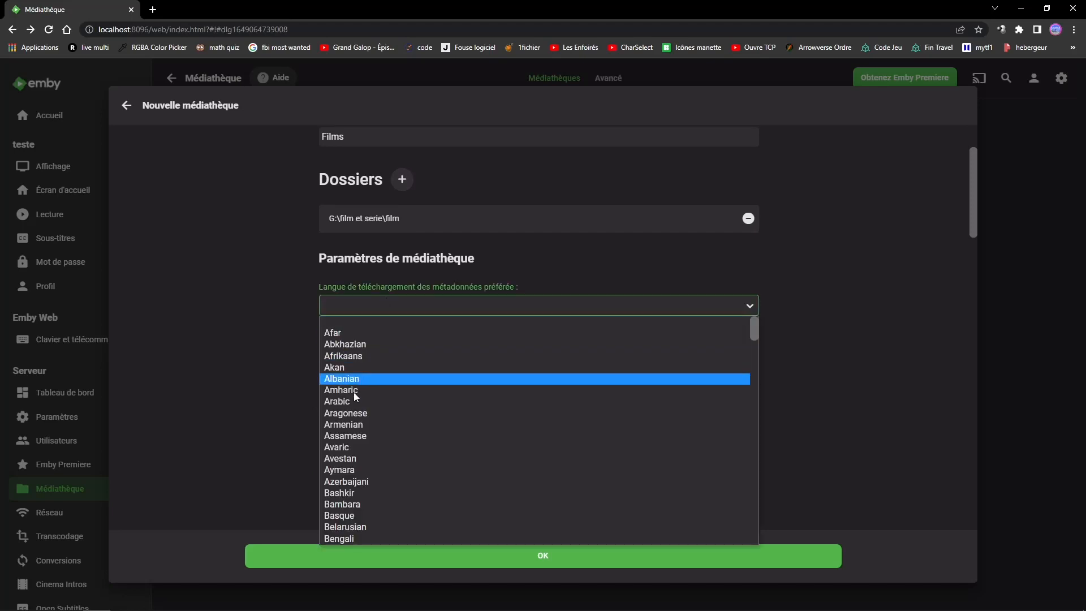
scroll(358, 432, down, 8)
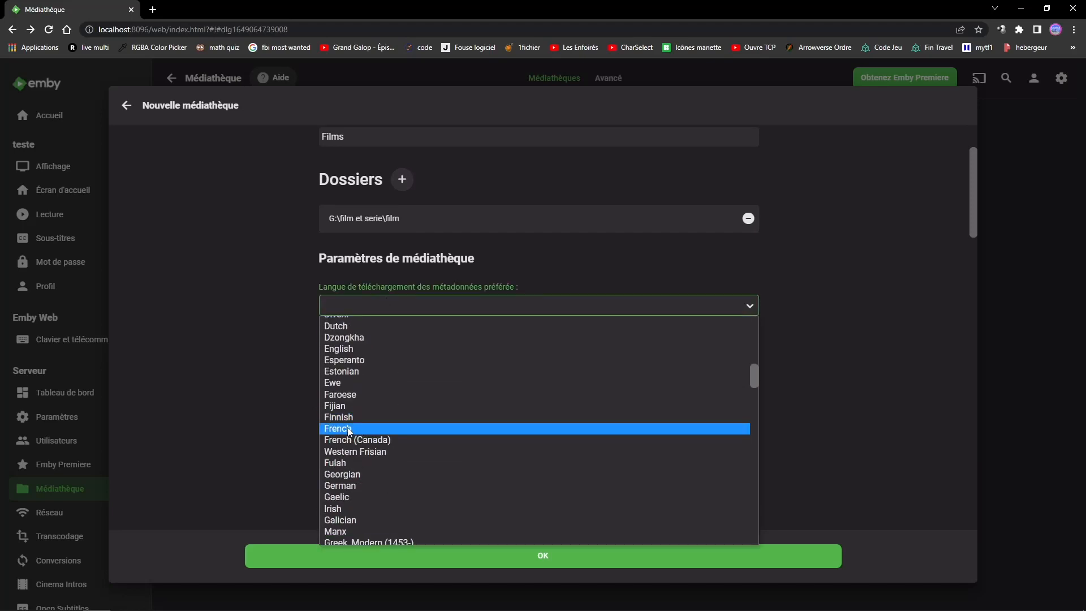
click(356, 428)
- Set the library's country to France and the preferred image download language to French
click(335, 357)
scroll(347, 541, down, 4)
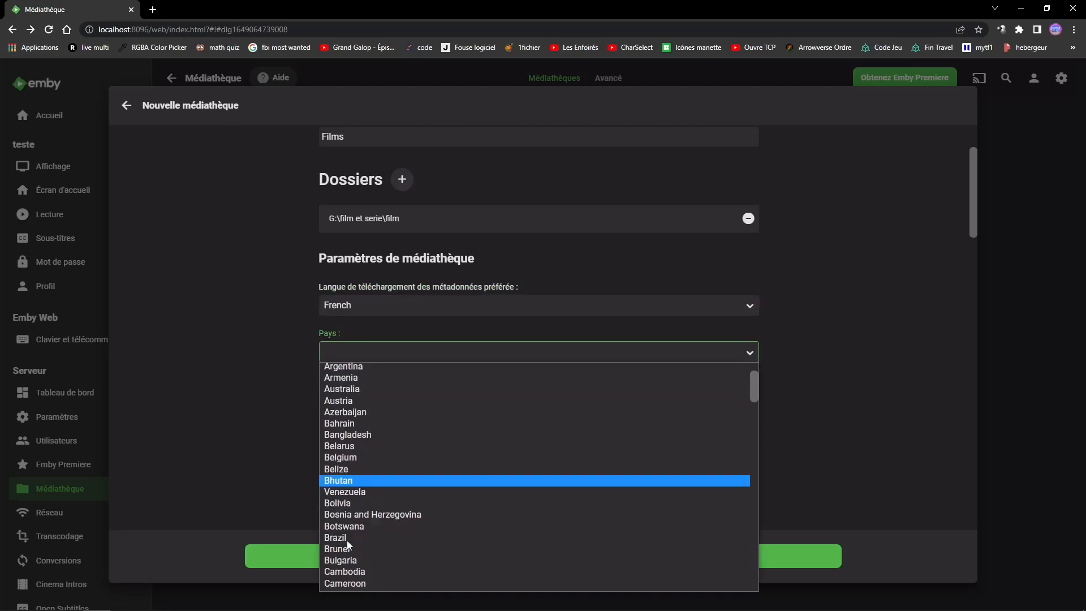
scroll(340, 567, down, 3)
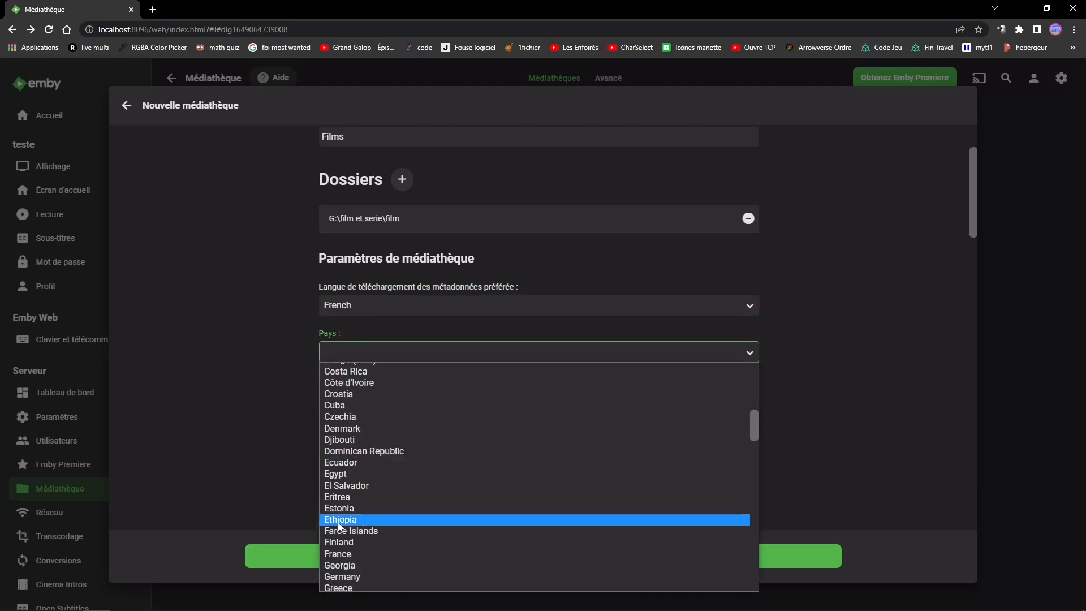
click(340, 551)
scroll(339, 419, down, 1)
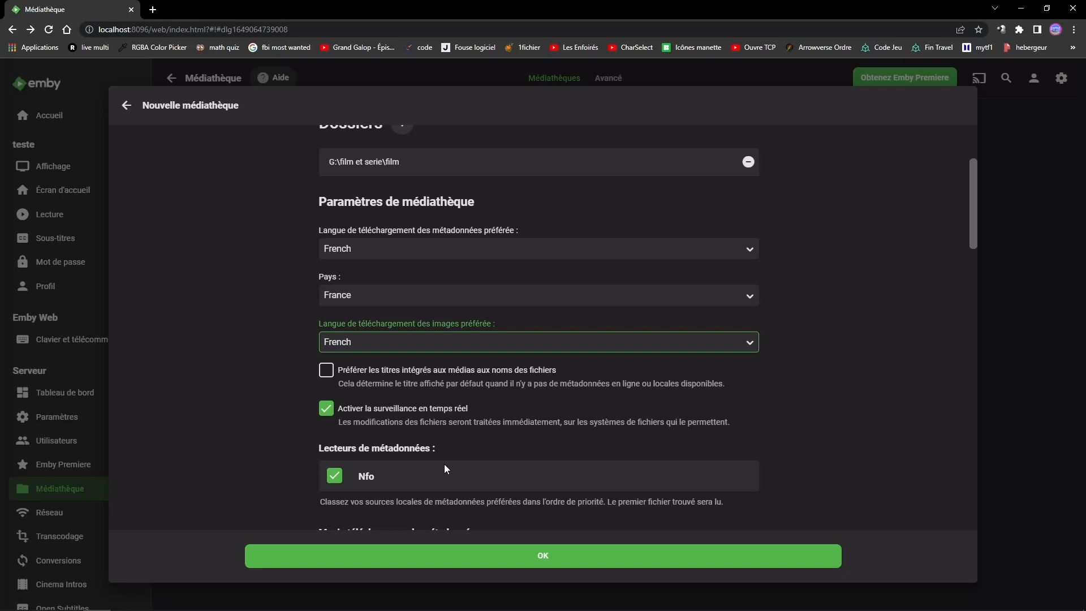
- Enable The Open Movie Database as an additional movie metadata downloader
scroll(436, 467, down, 2)
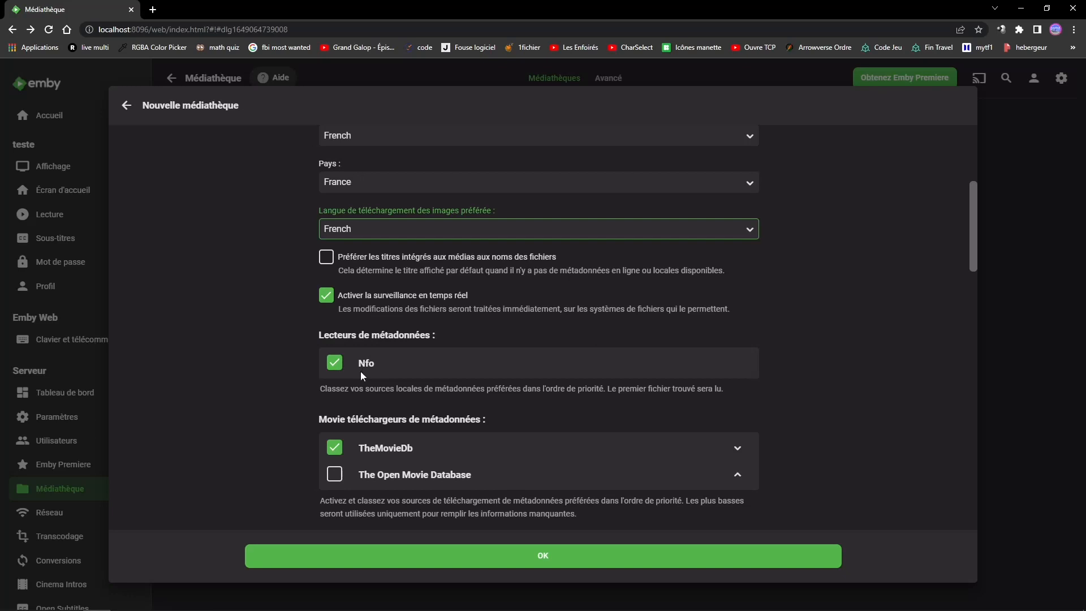
scroll(362, 375, down, 1)
click(337, 420)
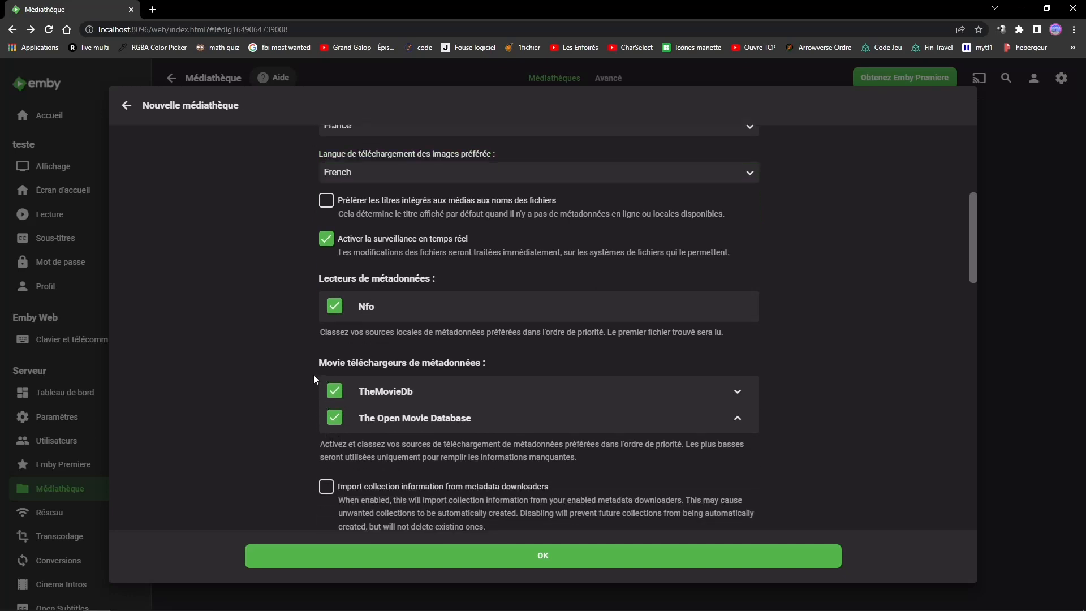
- Translate the page into French to make the English collection and metadata options readable
scroll(411, 384, down, 2)
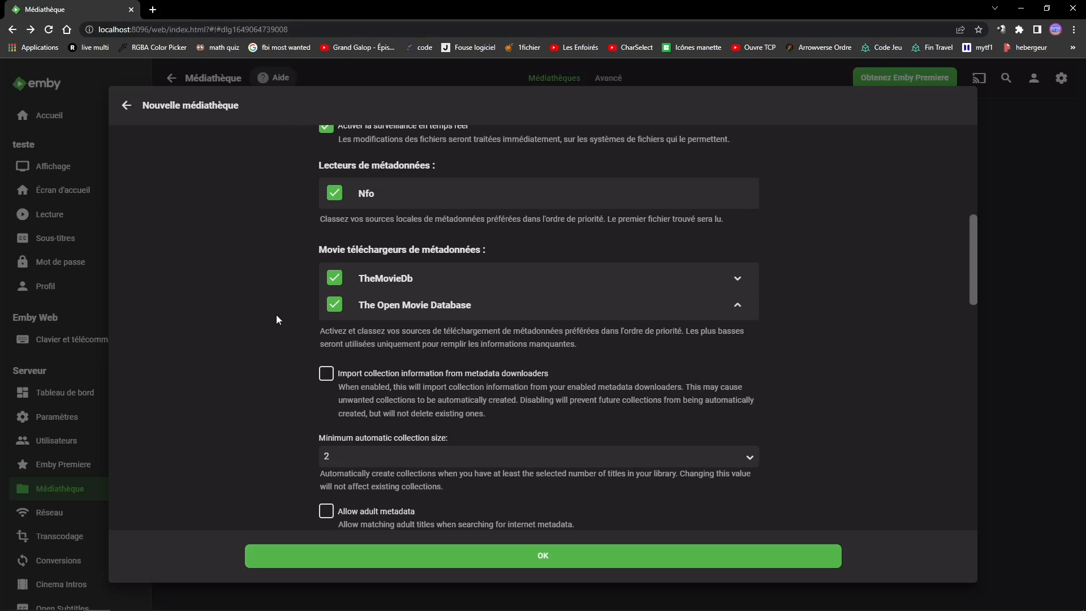
scroll(317, 334, down, 2)
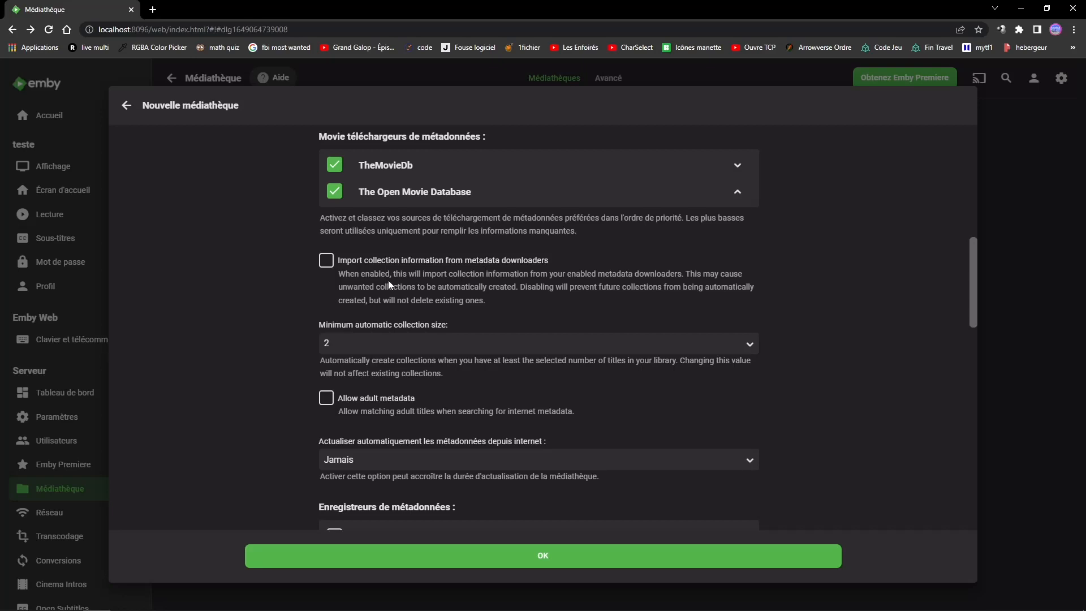
right_click(253, 375)
click(294, 511)
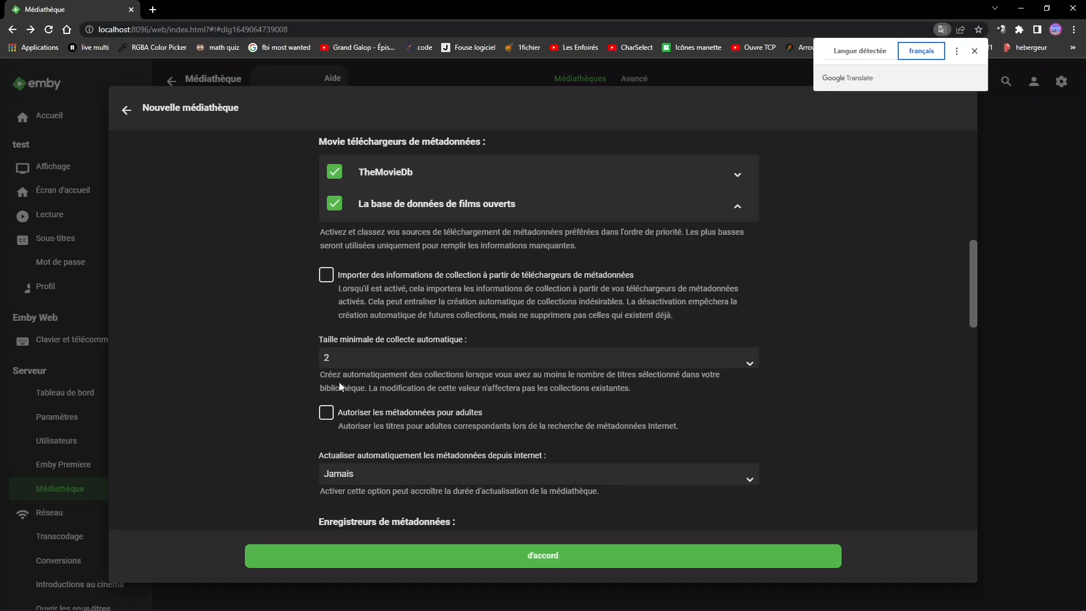
- Enable the info format under the library's metadata savers
scroll(289, 390, down, 2)
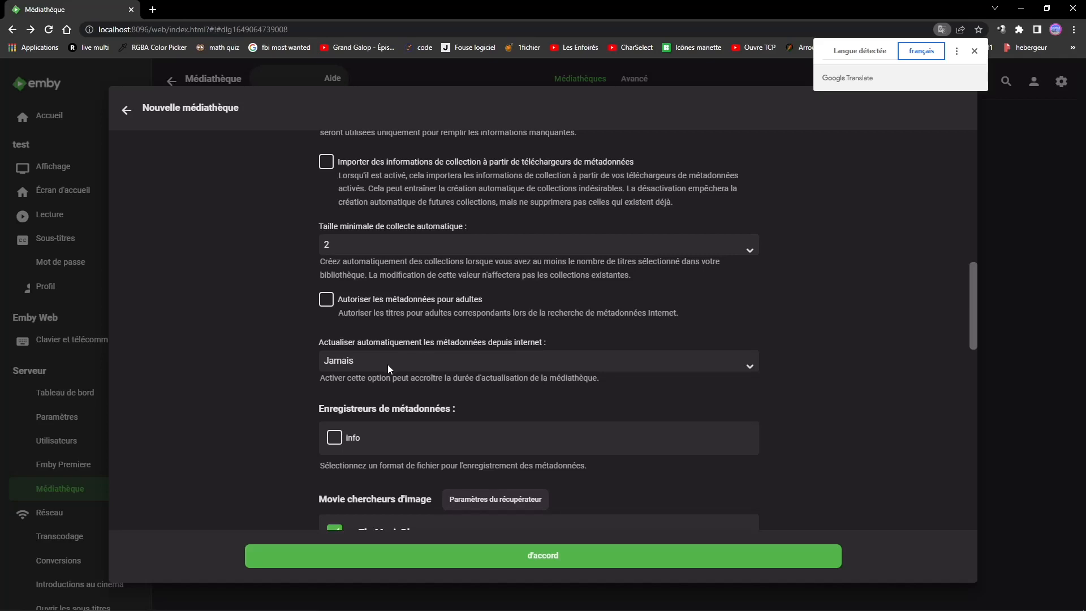
scroll(363, 401, down, 2)
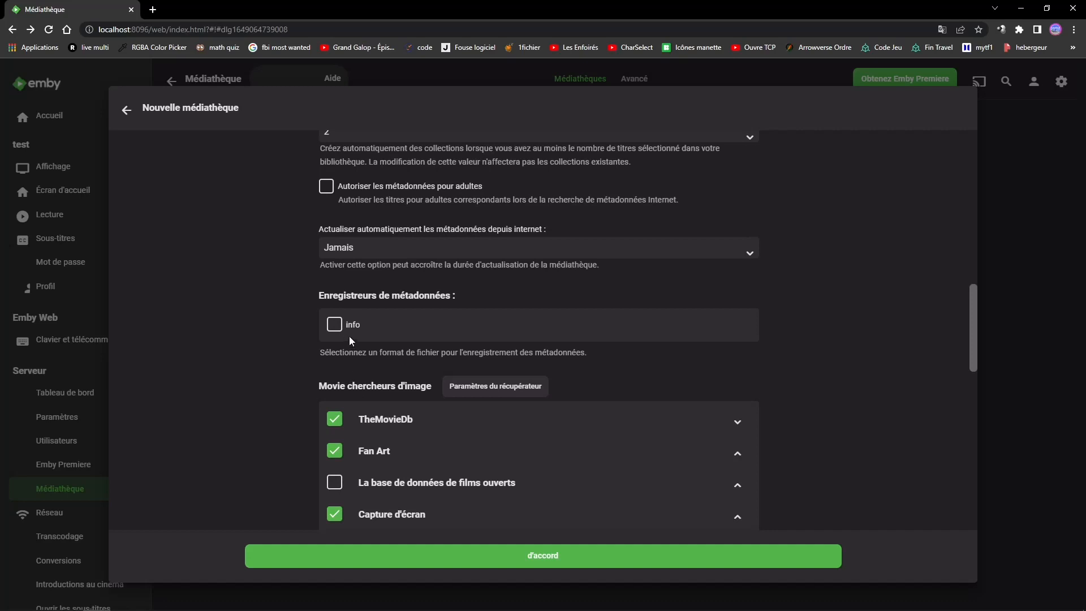
scroll(323, 349, down, 1)
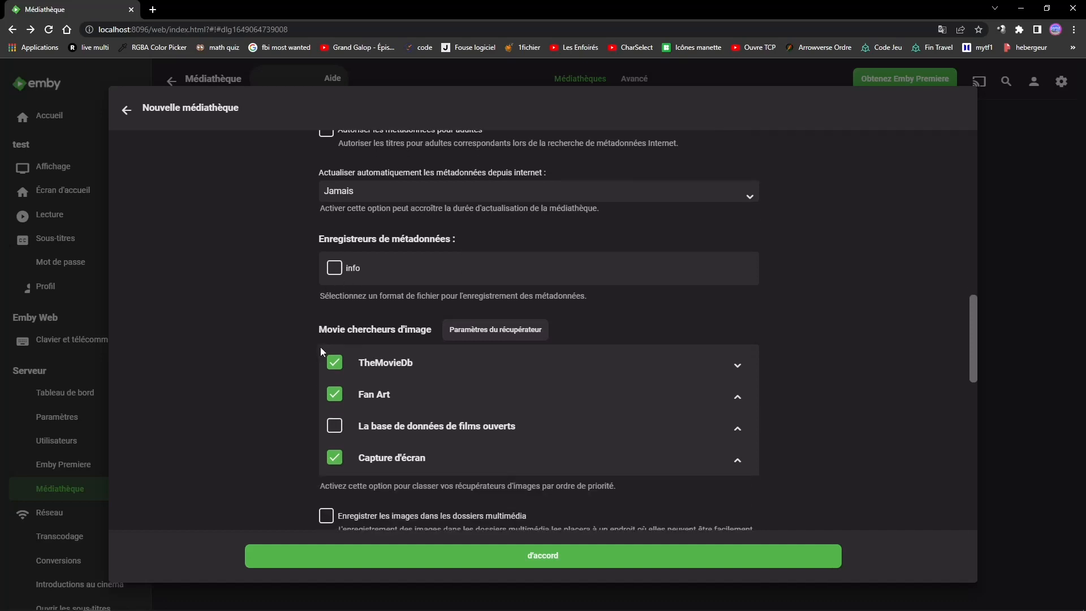
click(333, 269)
- Enable La base de données de films ouverts as a movie image fetcher and review the image saving options
scroll(317, 334, down, 1)
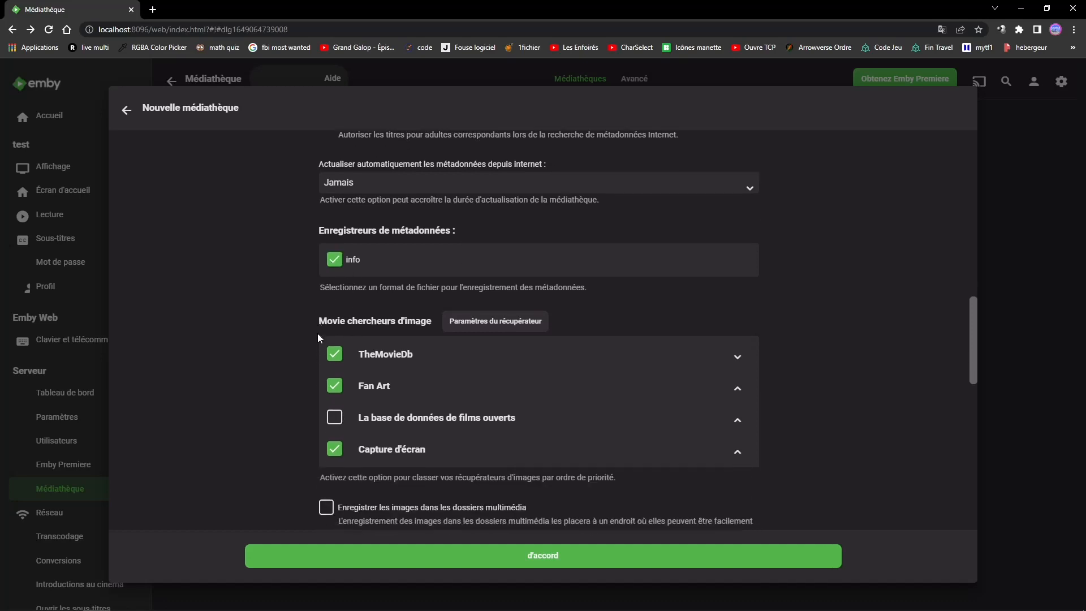
scroll(317, 338, down, 2)
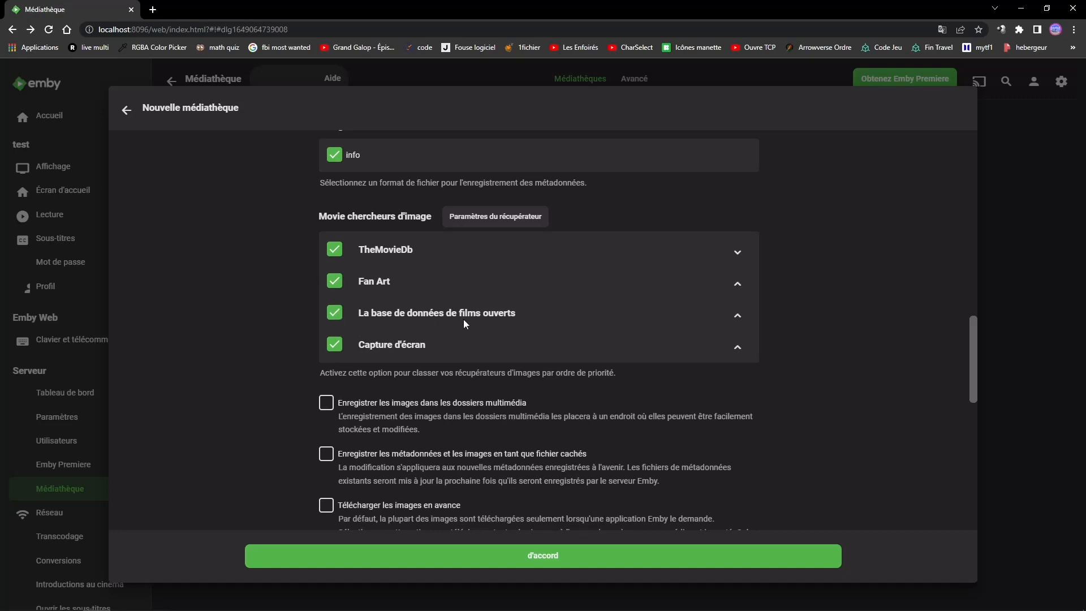
scroll(379, 340, down, 4)
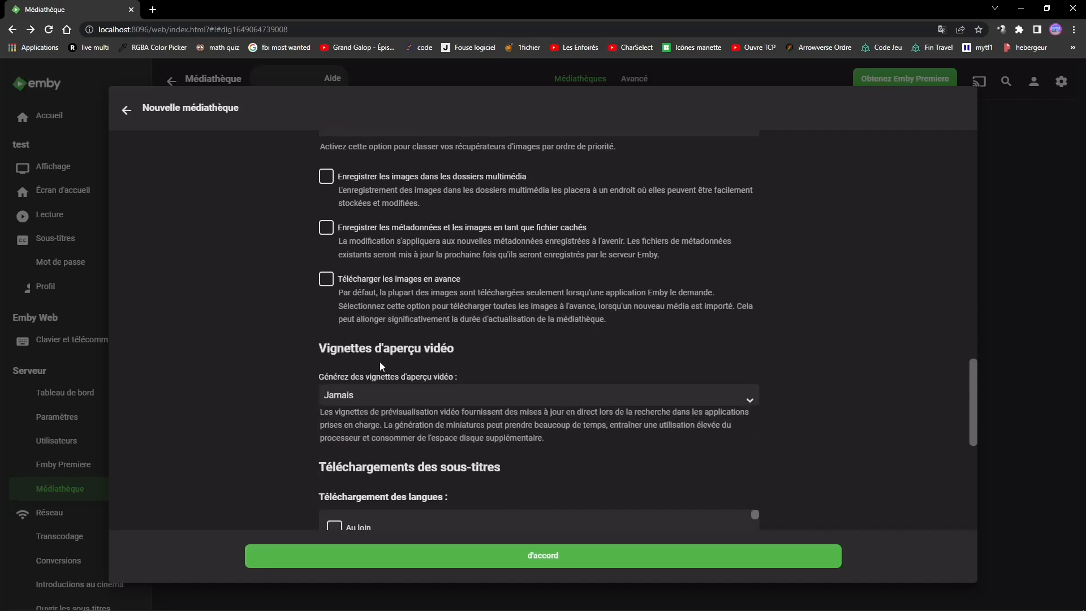
scroll(371, 358, up, 3)
scroll(373, 335, up, 1)
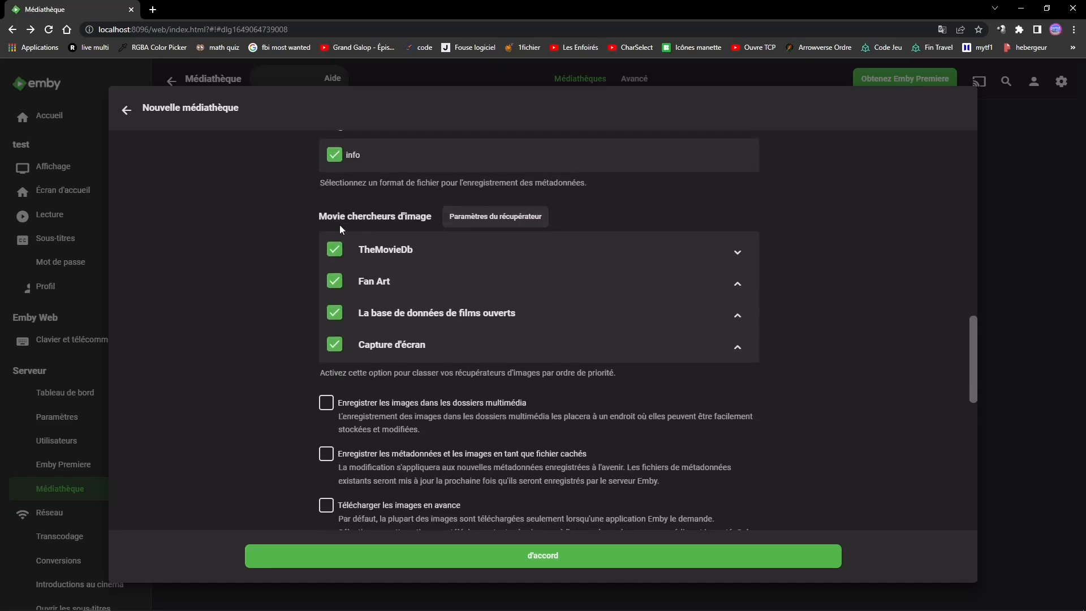
scroll(317, 429, down, 1)
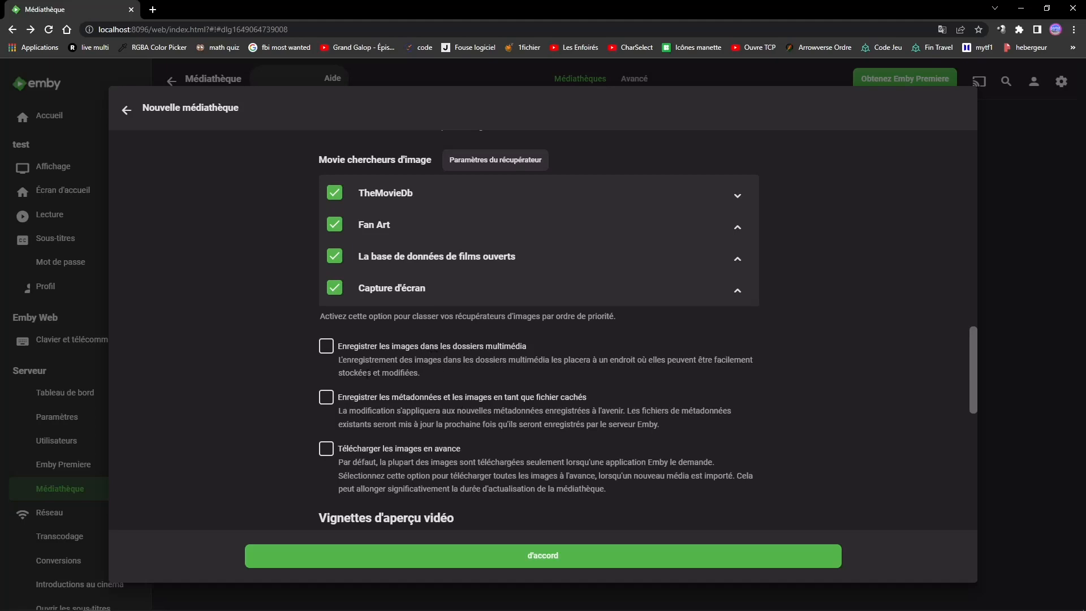
scroll(338, 380, down, 3)
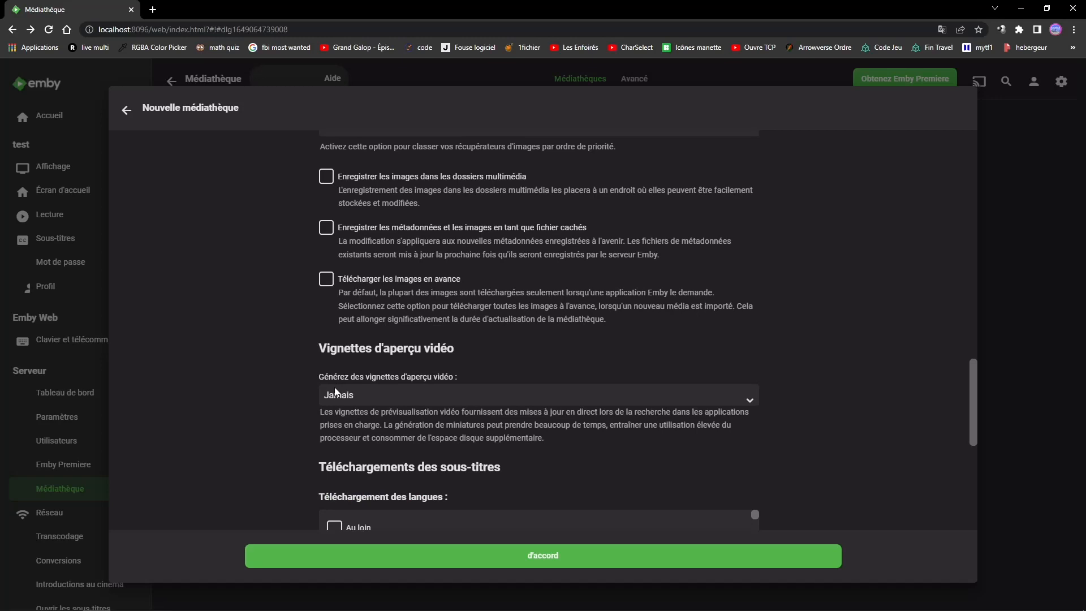
- Examine the generation choices for video preview thumbnails and the subtitle download settings
click(346, 399)
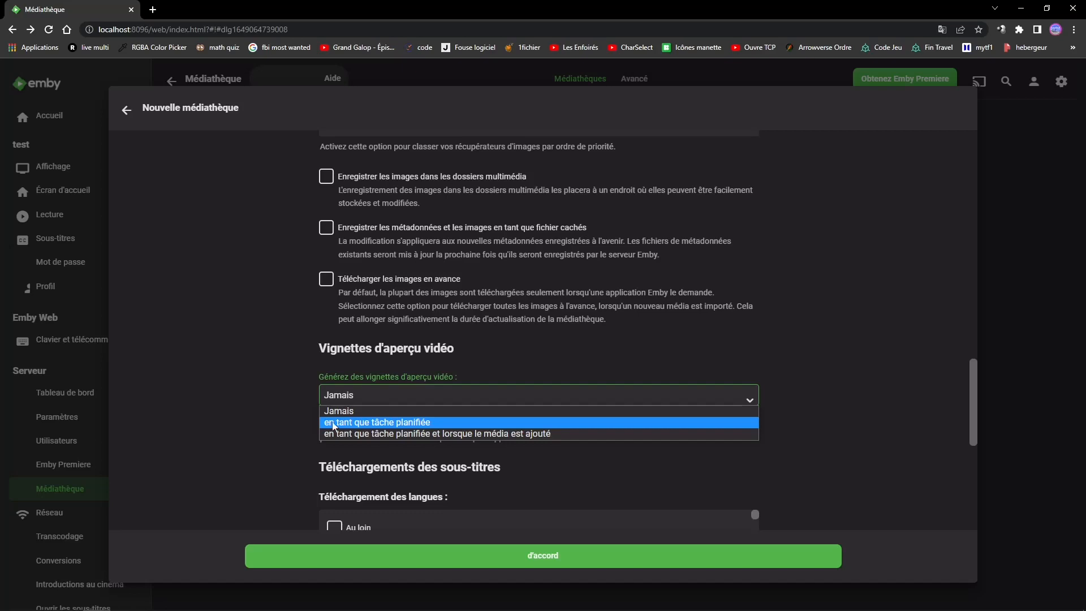
click(252, 421)
scroll(252, 420, down, 3)
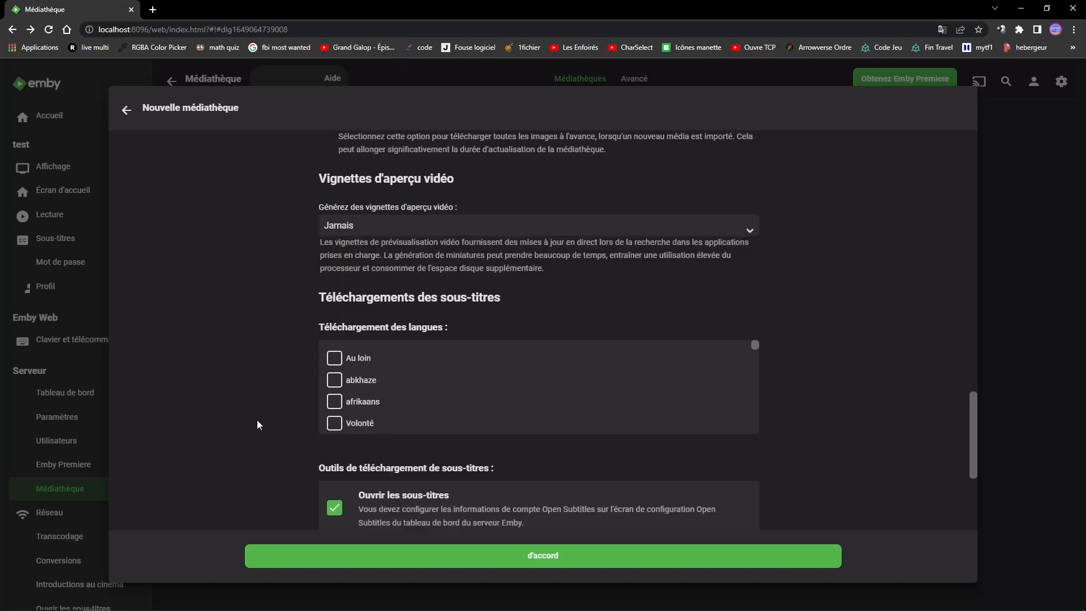
scroll(283, 407, down, 1)
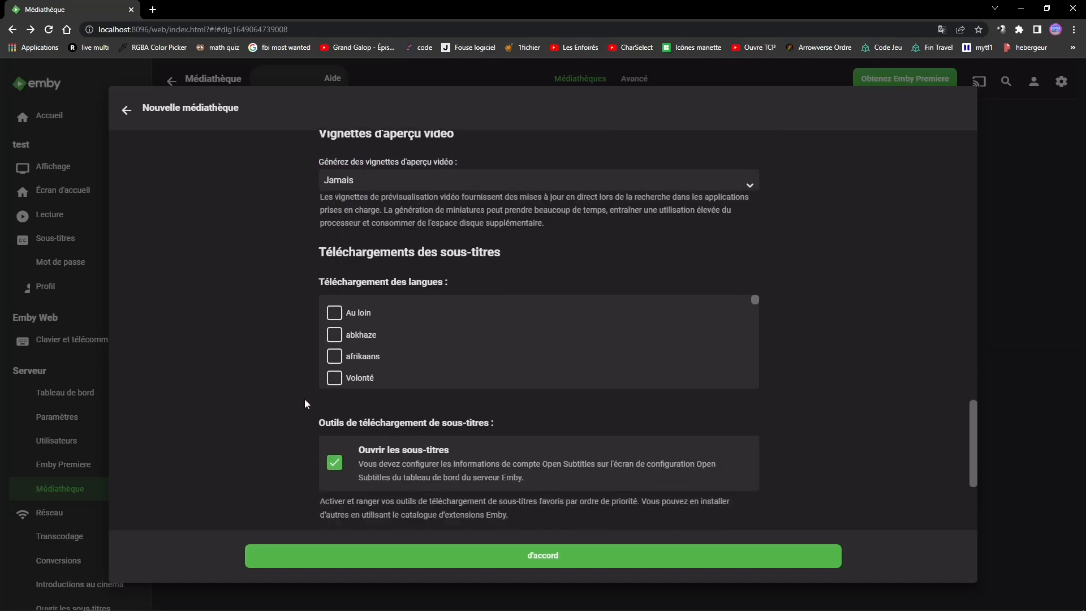
- Locate français among the subtitle download languages and toggle it on and back off
scroll(349, 348, down, 2)
scroll(349, 348, down, 10)
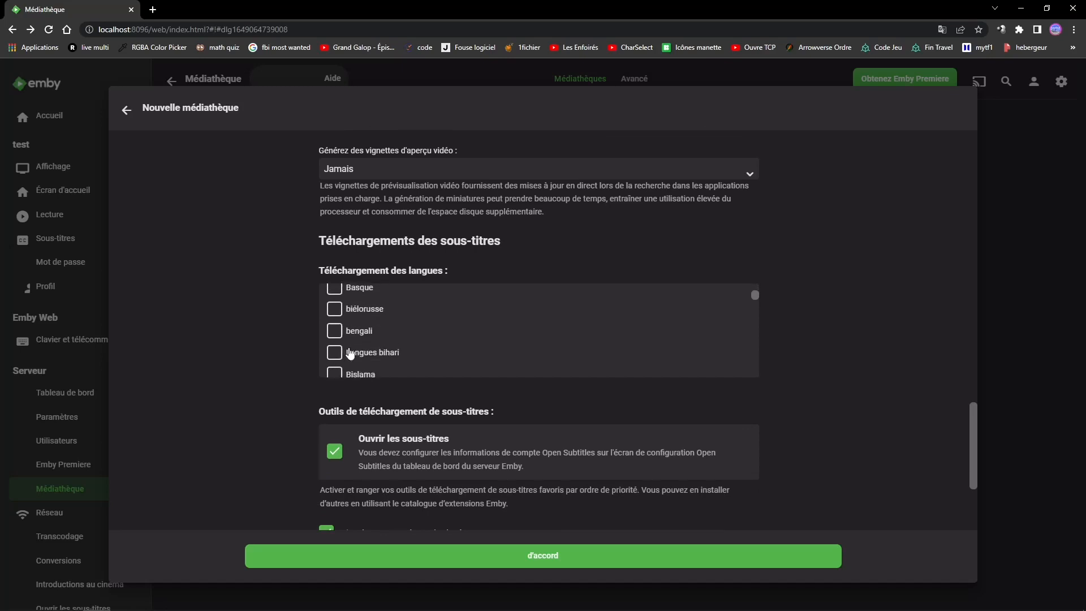
scroll(352, 350, down, 6)
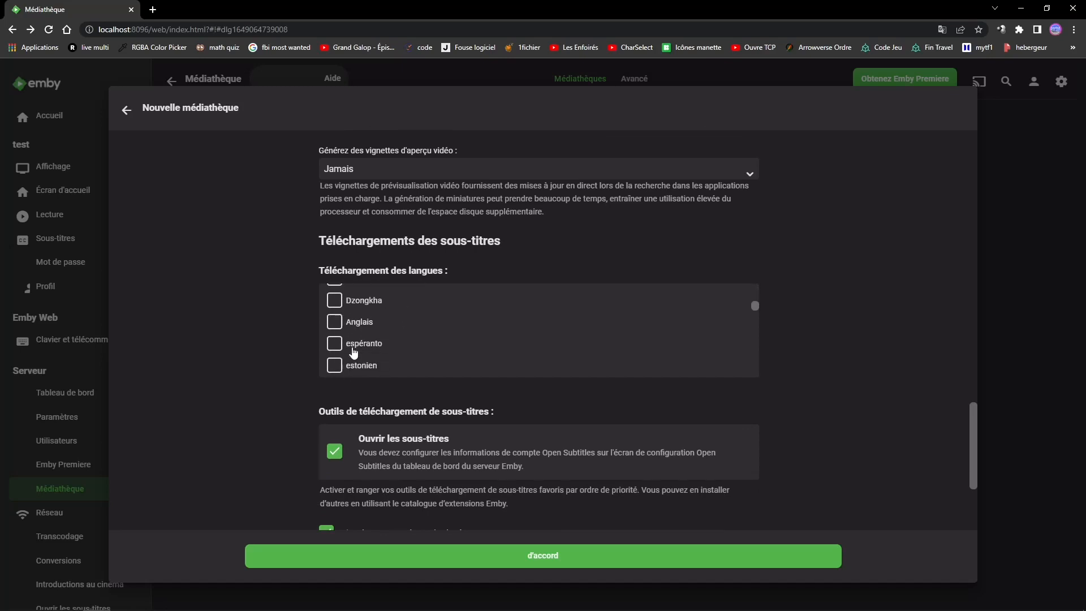
scroll(351, 345, down, 1)
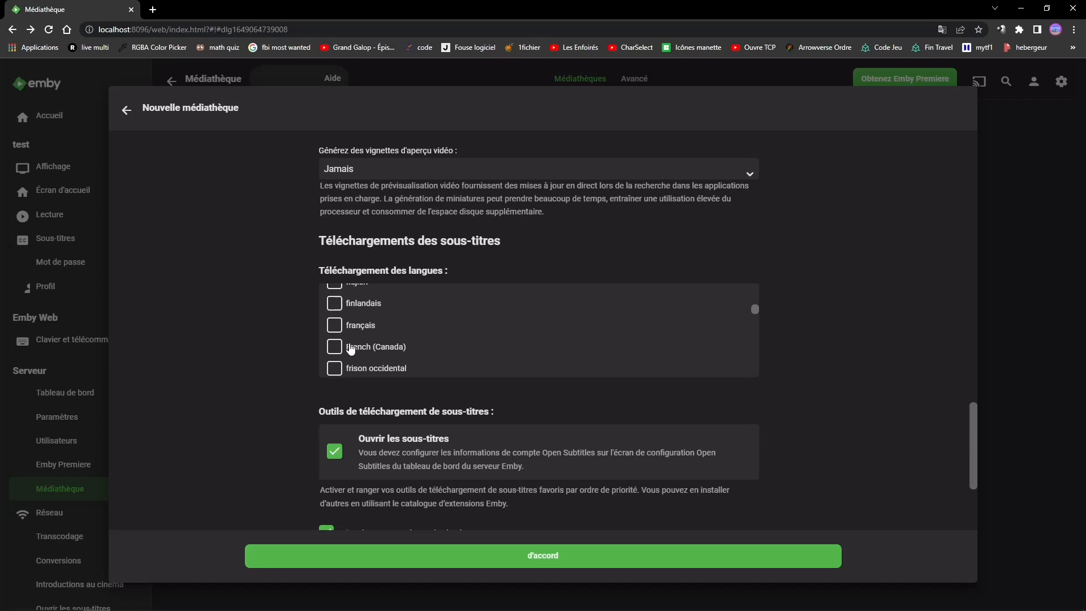
click(334, 327)
click(333, 327)
- Review the subtitle downloader, matching and saving options and the playback resume settings of the new library
scroll(275, 355, down, 2)
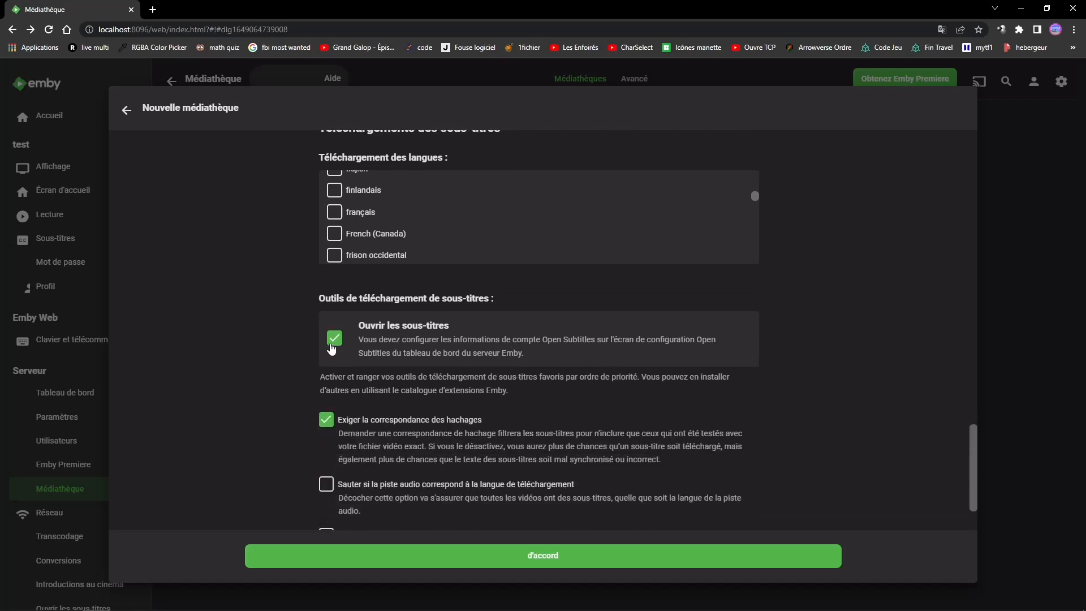
scroll(446, 353, down, 3)
scroll(375, 391, down, 3)
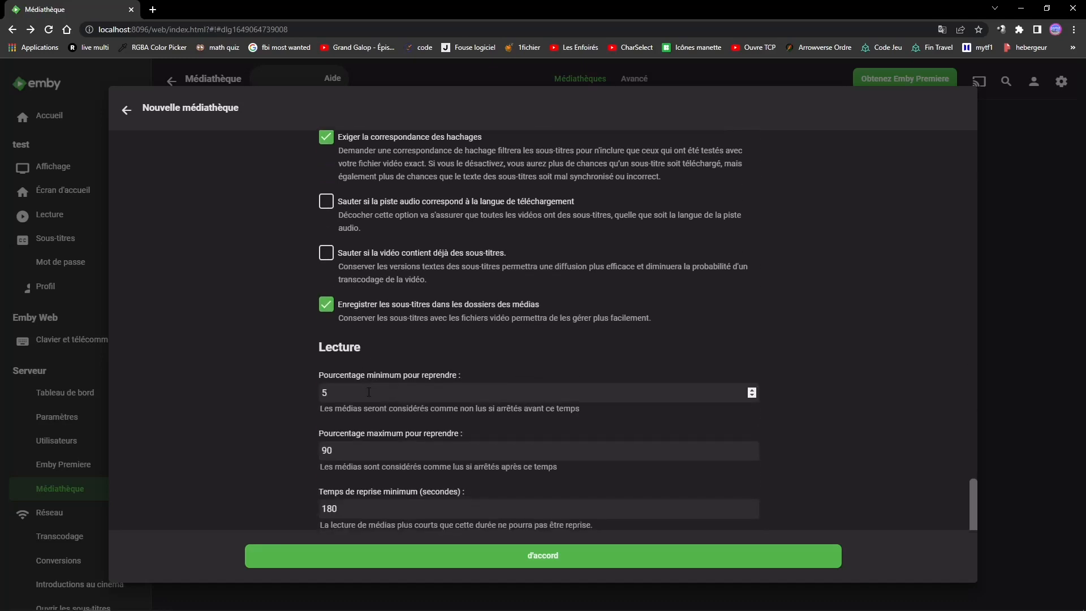
scroll(365, 389, down, 2)
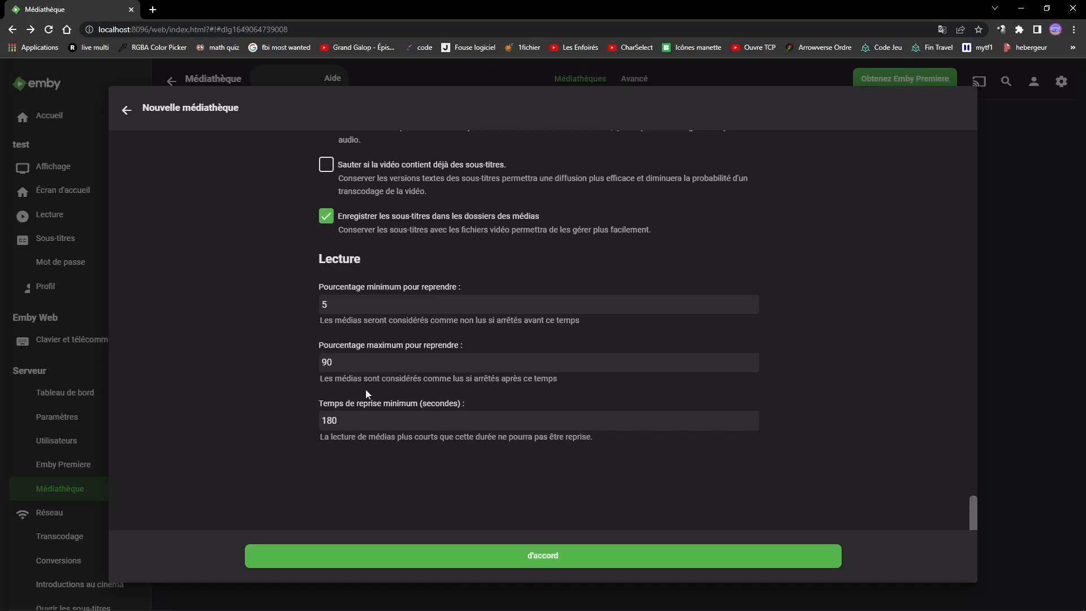
click(333, 218)
click(333, 218)
- Set the minimum resume percentage to 3 and confirm the creation of the new library
click(386, 310)
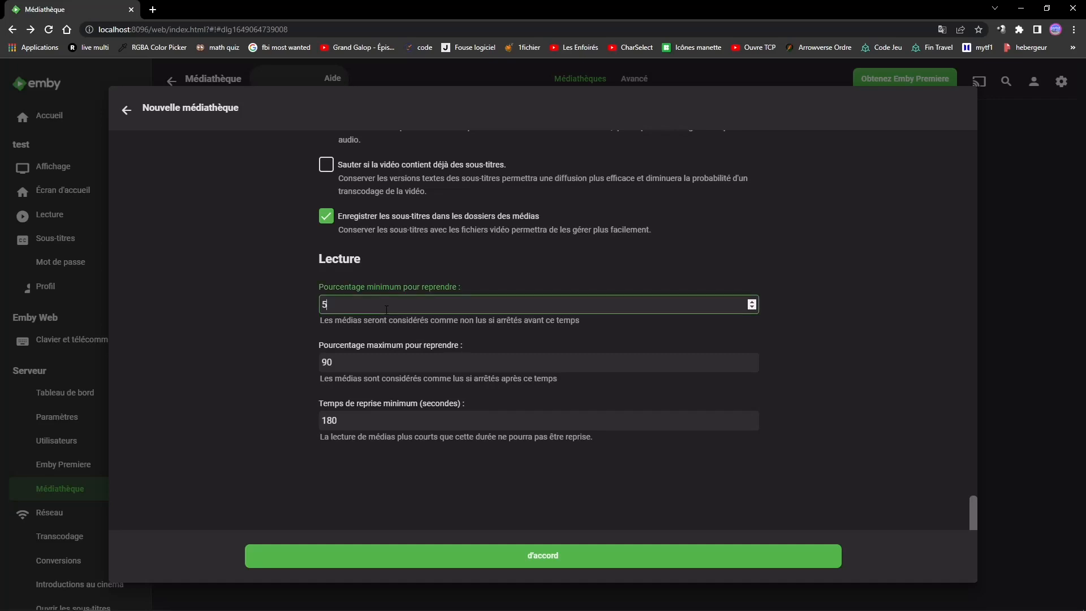
key(BackSpace)
text(3)
click(281, 343)
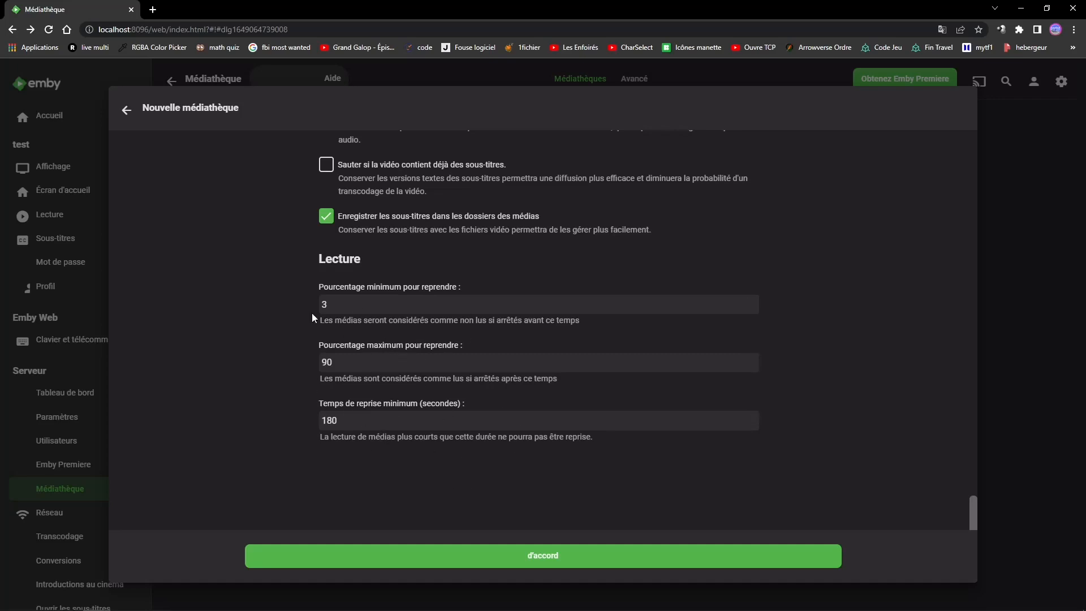
click(511, 566)
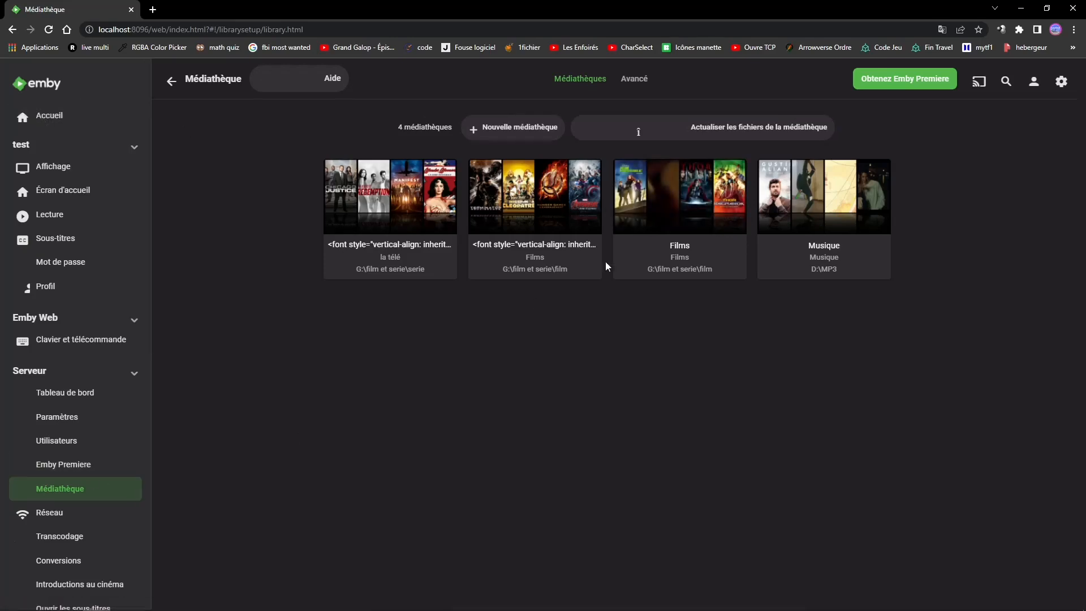
- Open the Films library and look through its movie posters and titles
click(679, 247)
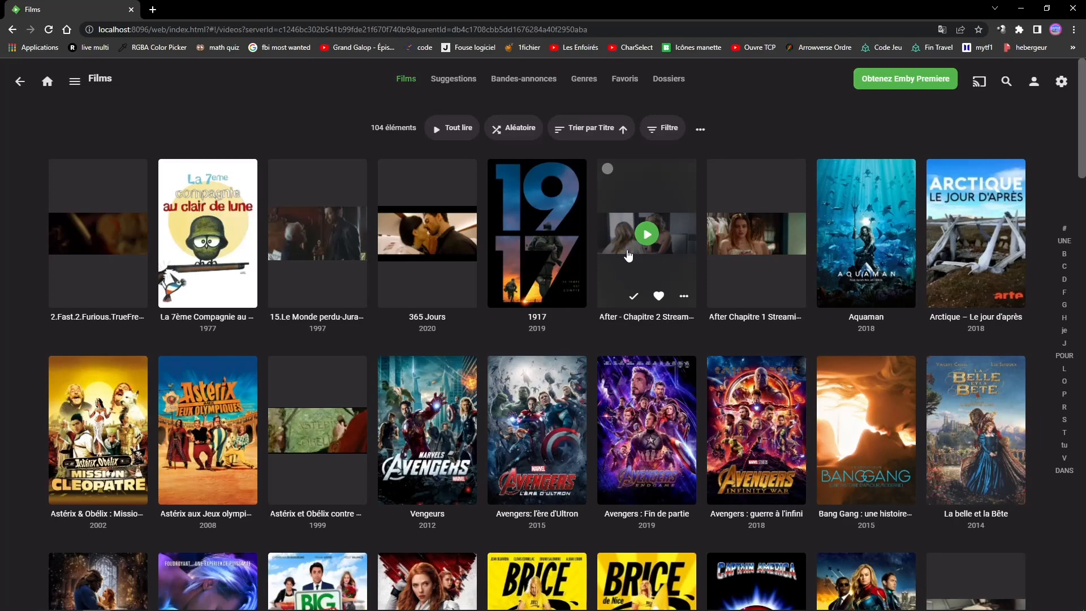
scroll(513, 249, down, 2)
scroll(512, 248, down, 3)
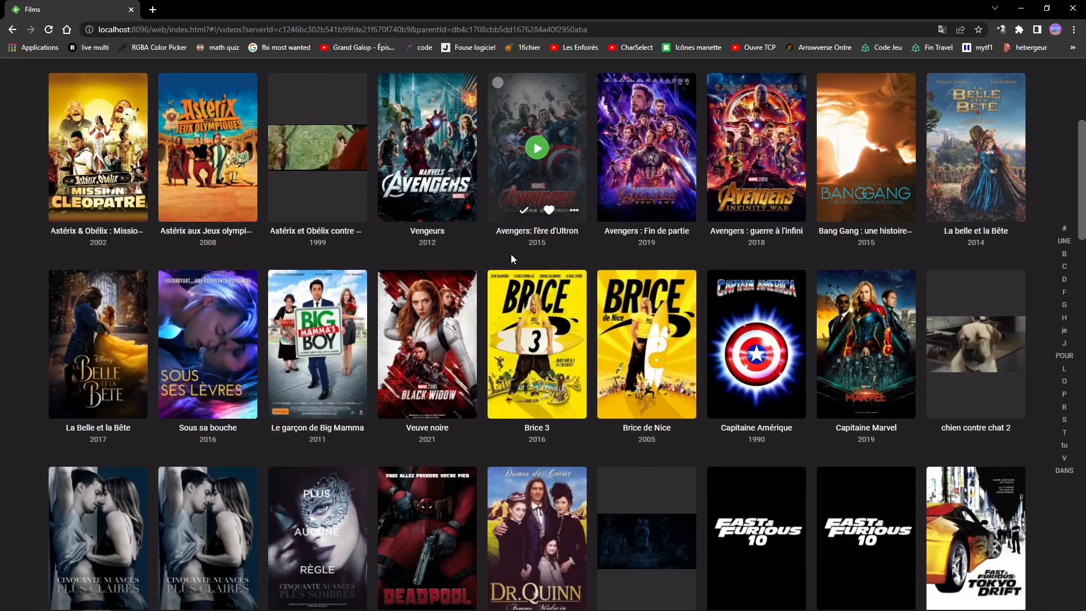
scroll(490, 304, down, 3)
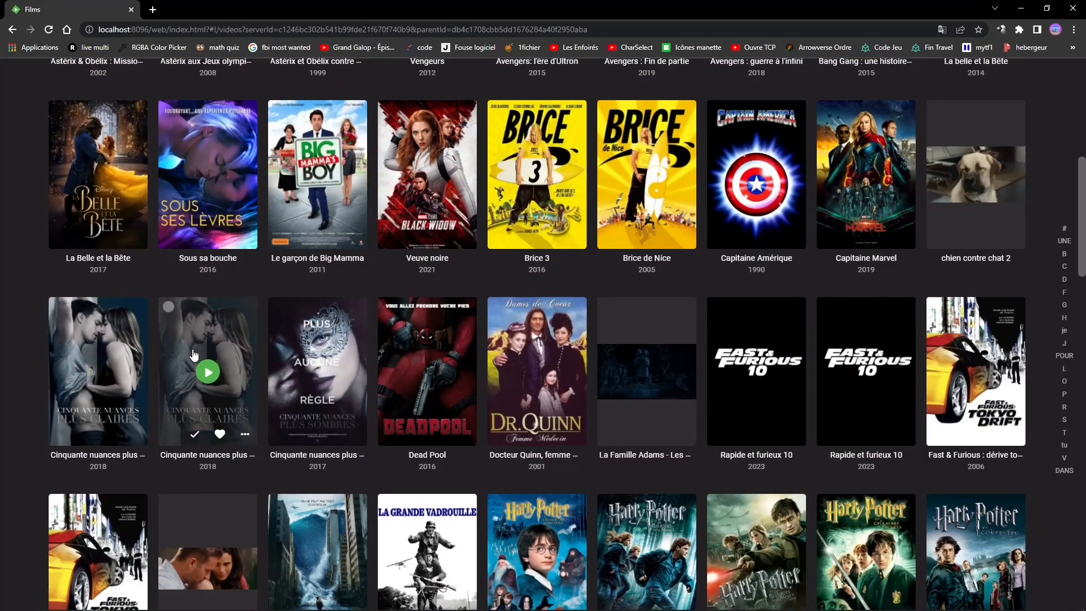
scroll(272, 430, down, 4)
scroll(320, 416, down, 4)
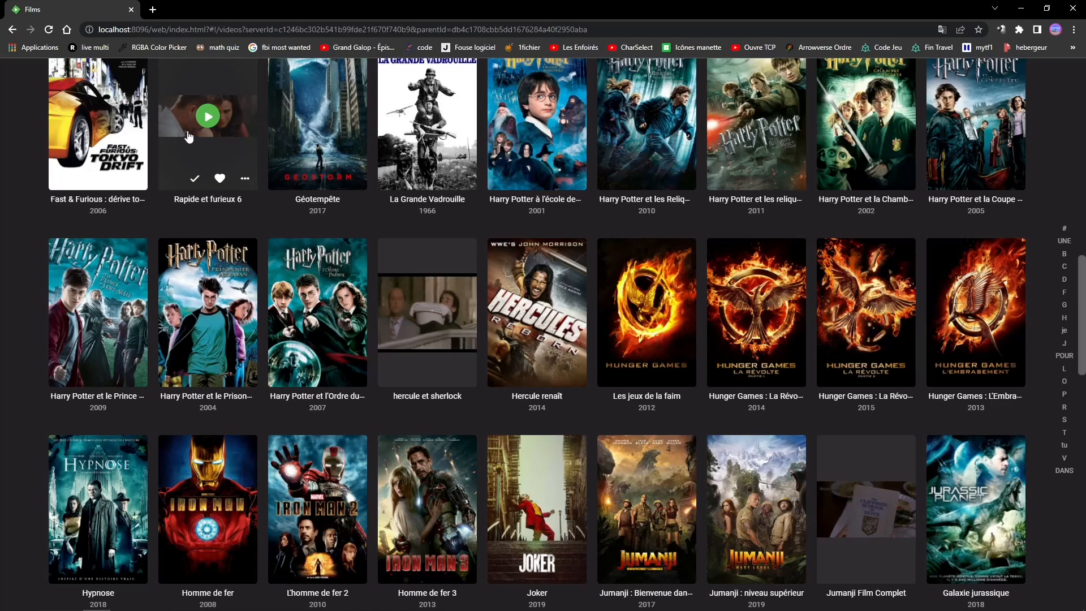
scroll(736, 373, down, 5)
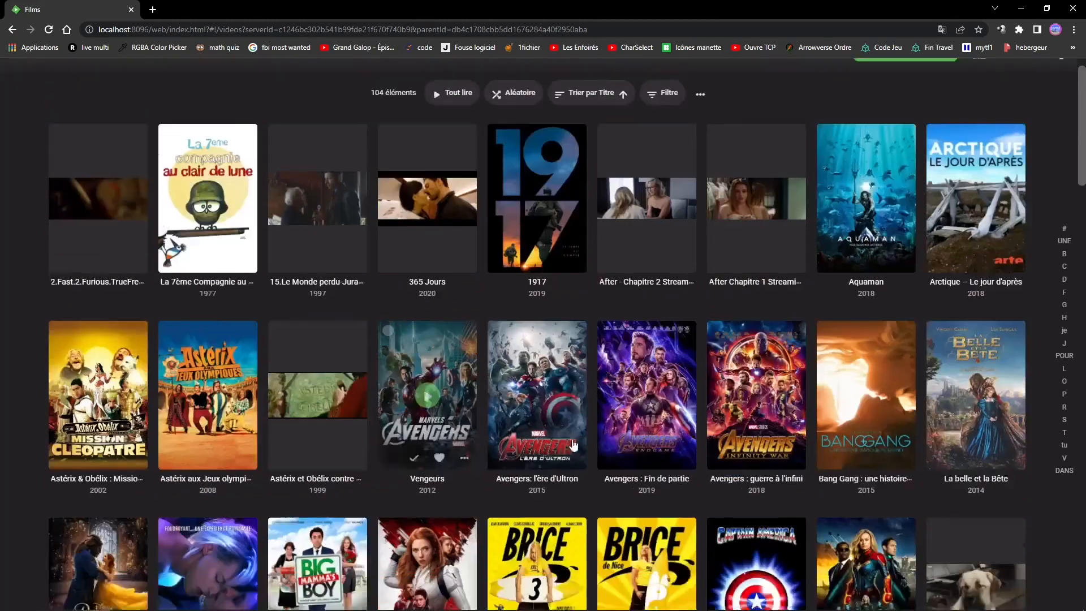
scroll(575, 445, down, 10)
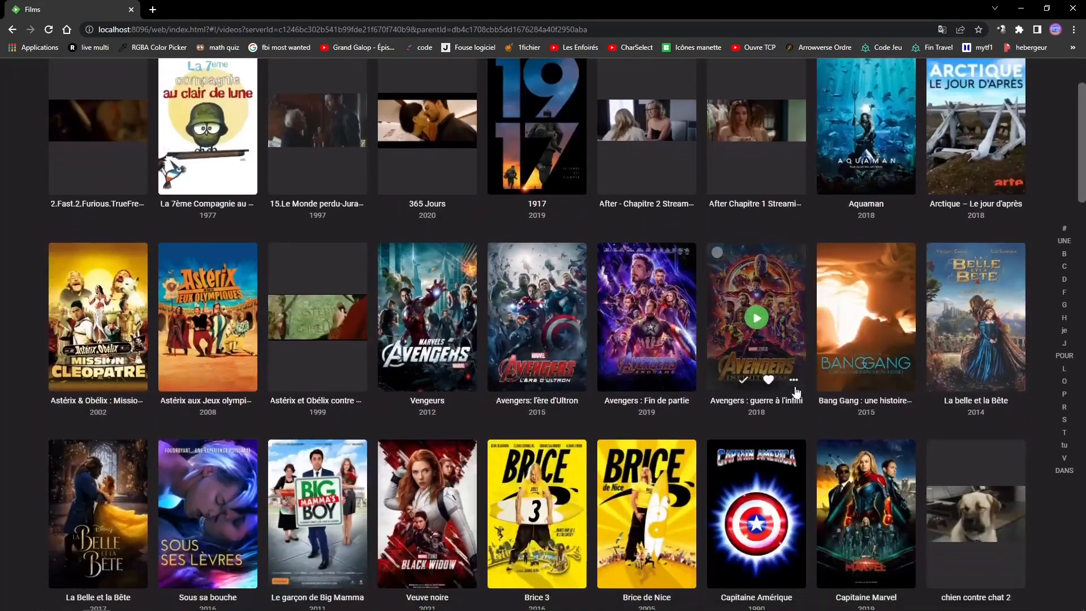
scroll(190, 399, up, 10)
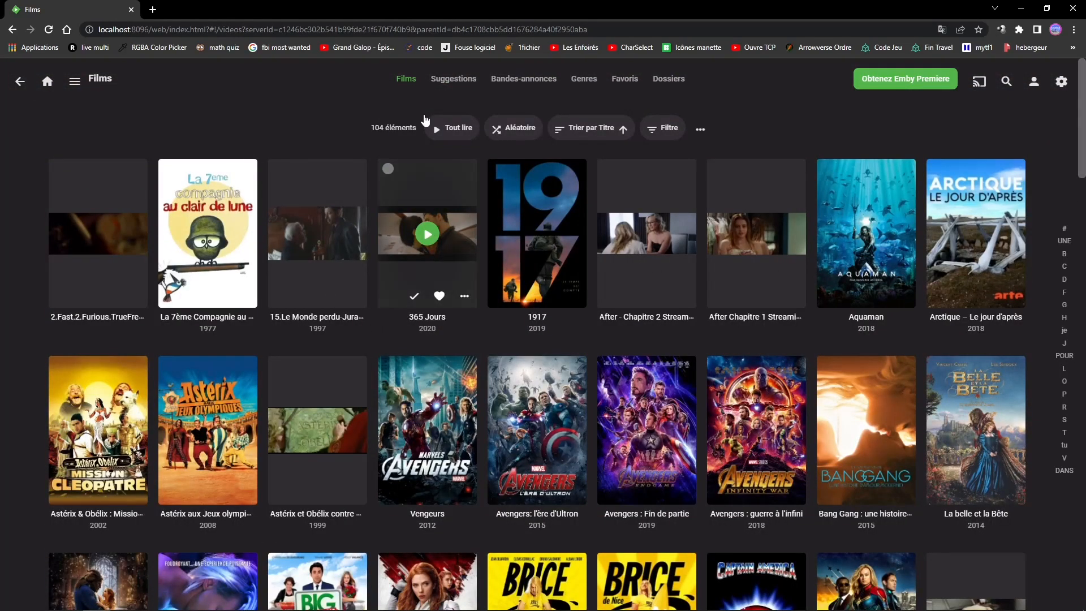
- View the library's Suggestions, Bandes-annonces, Genres, Favoris and Dossiers sections, ending on the Films list
click(447, 78)
click(511, 82)
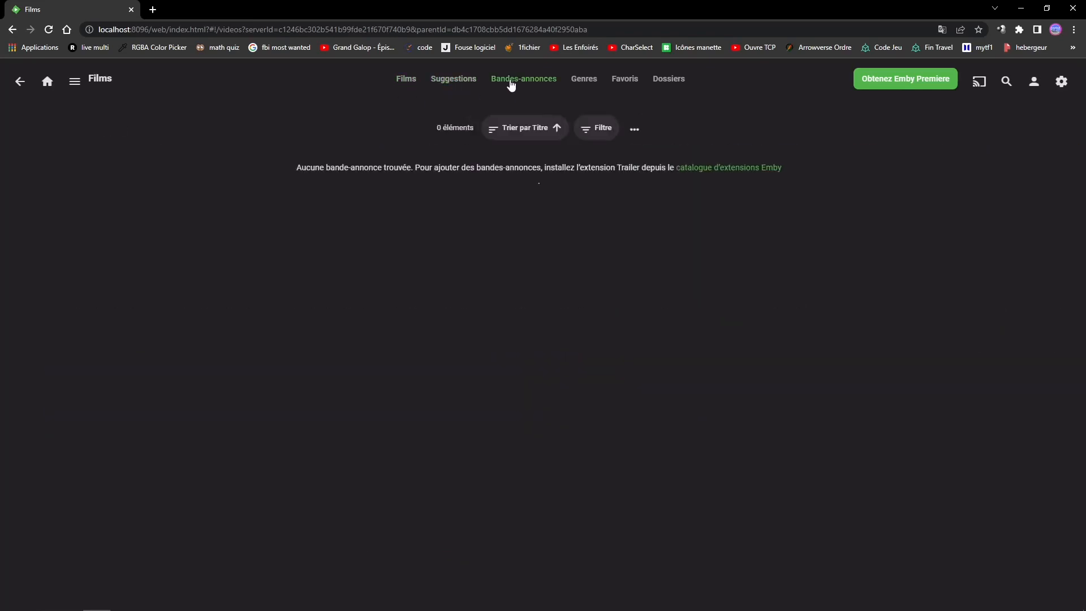
click(586, 81)
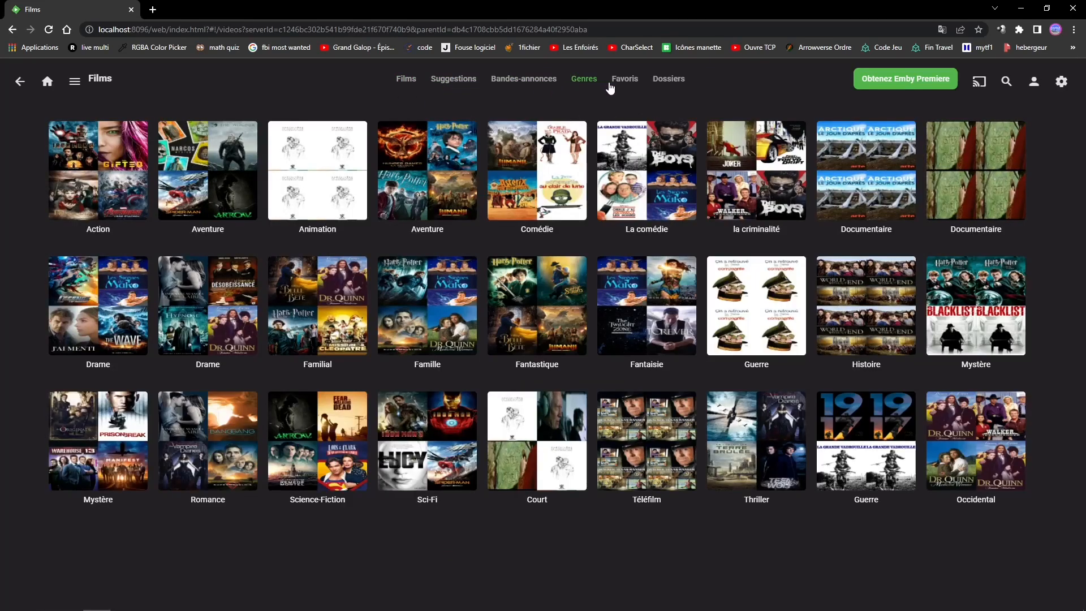
click(620, 84)
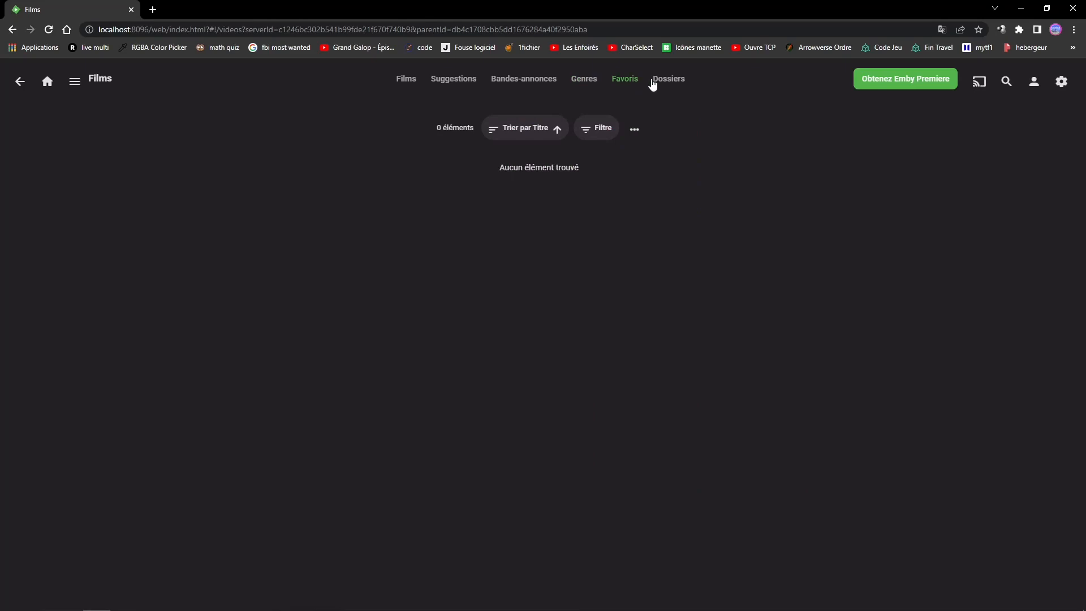
click(655, 84)
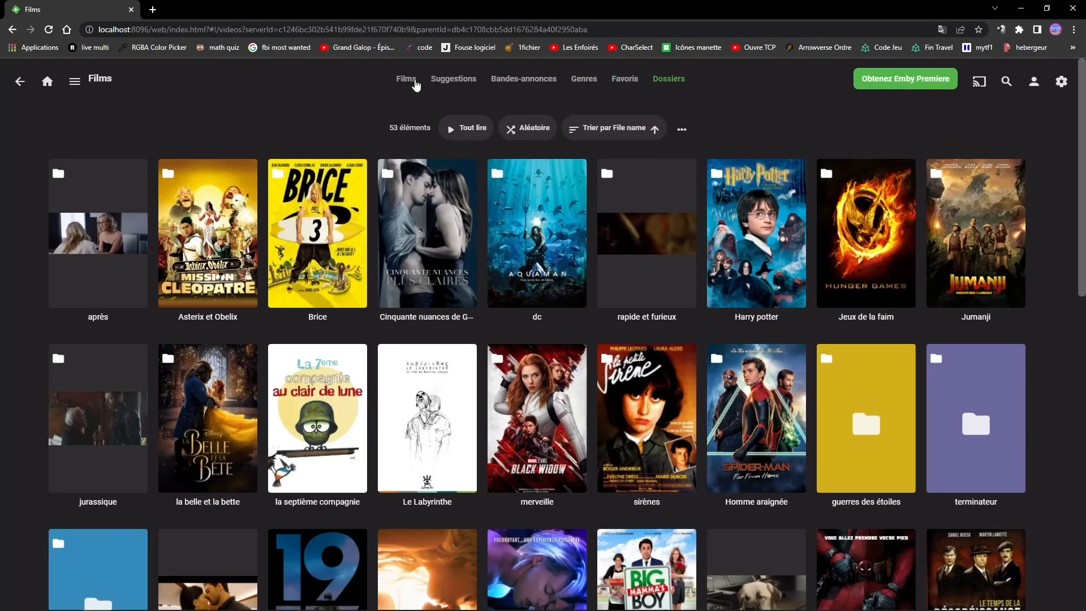
click(412, 82)
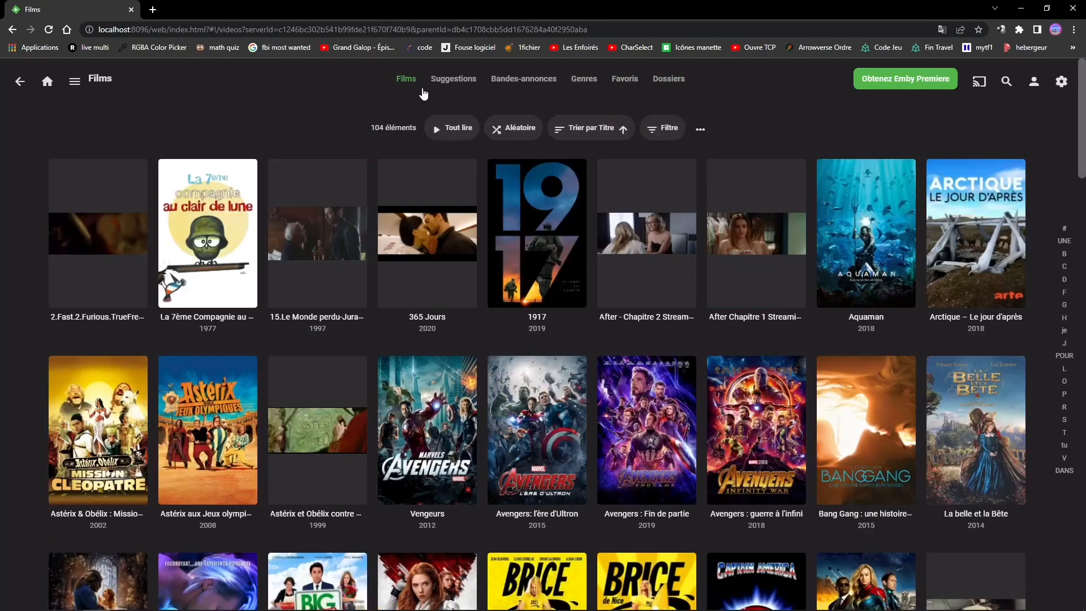
- Change the Films list view to Vignette
click(699, 131)
click(381, 199)
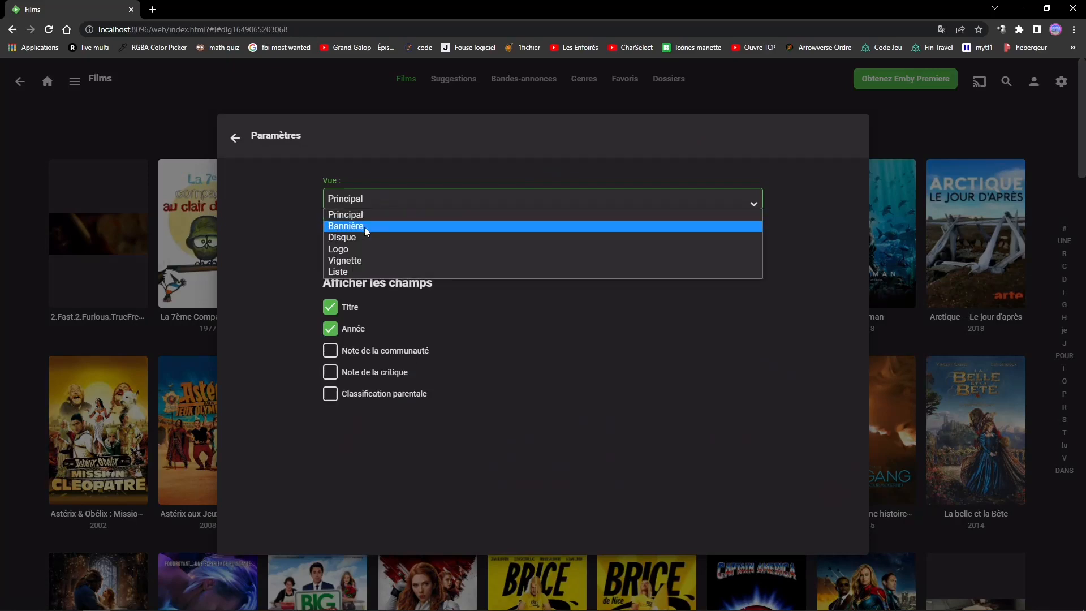
click(346, 261)
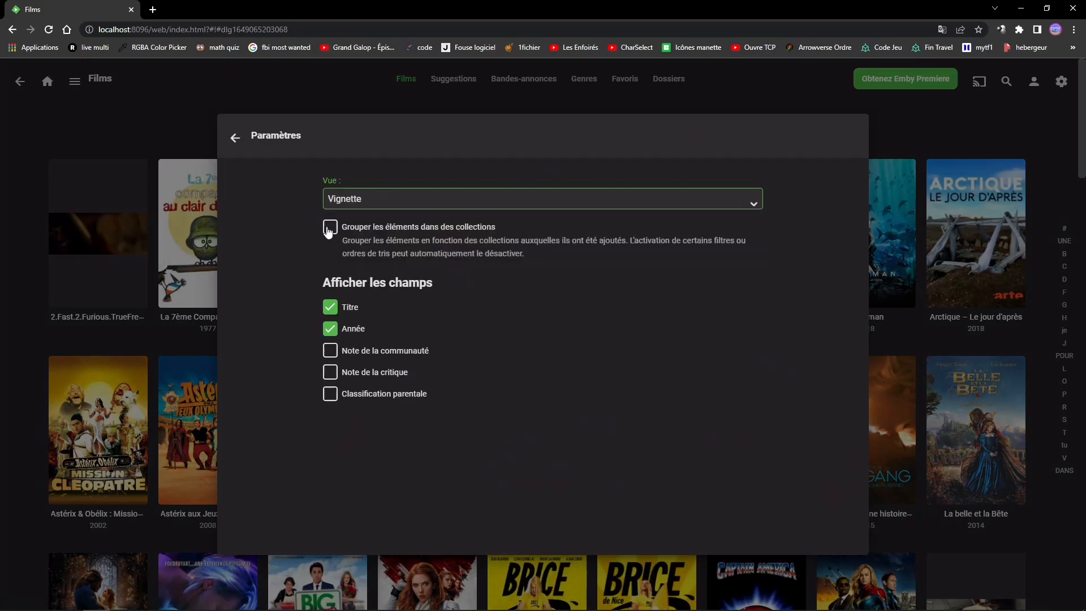
click(234, 137)
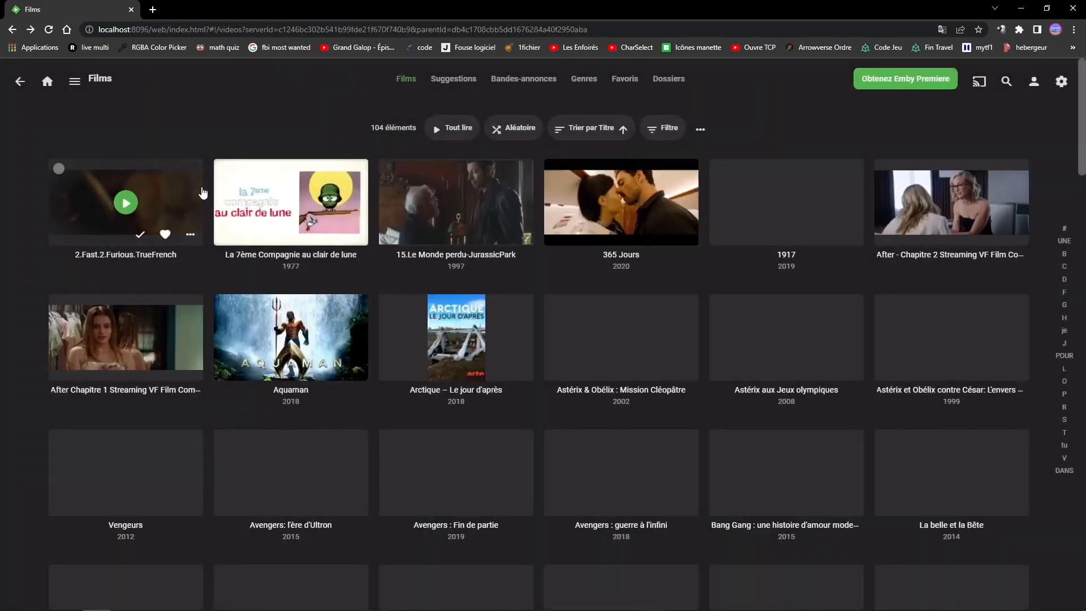
- Restore the Films list view to Principal
click(700, 132)
click(439, 198)
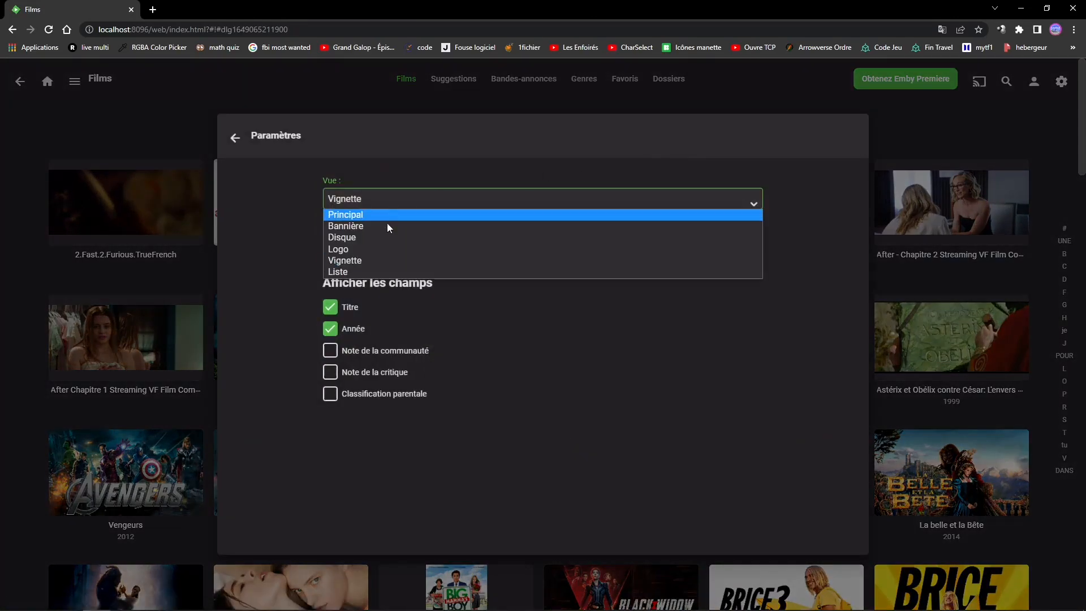
click(352, 215)
click(234, 137)
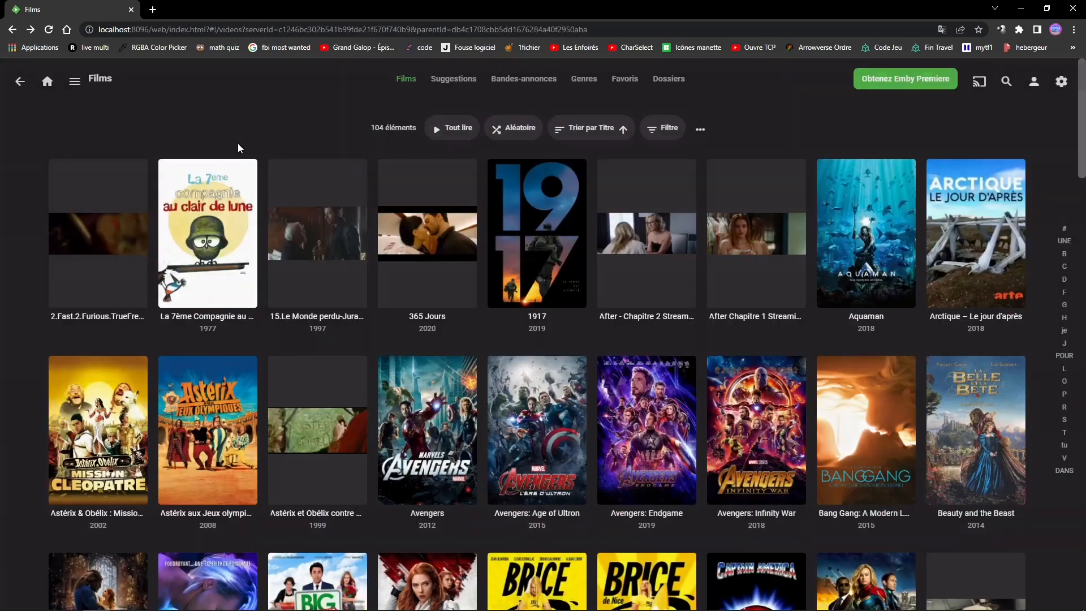
- Show the community rating, critic rating and parental rating fields under the movies in the Films list
click(700, 129)
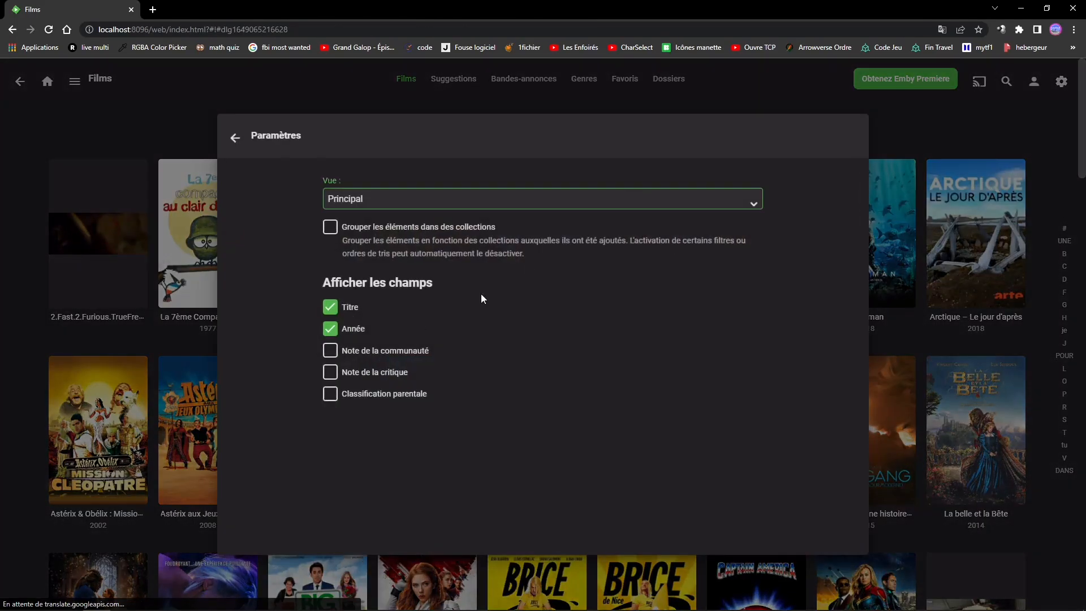
click(342, 352)
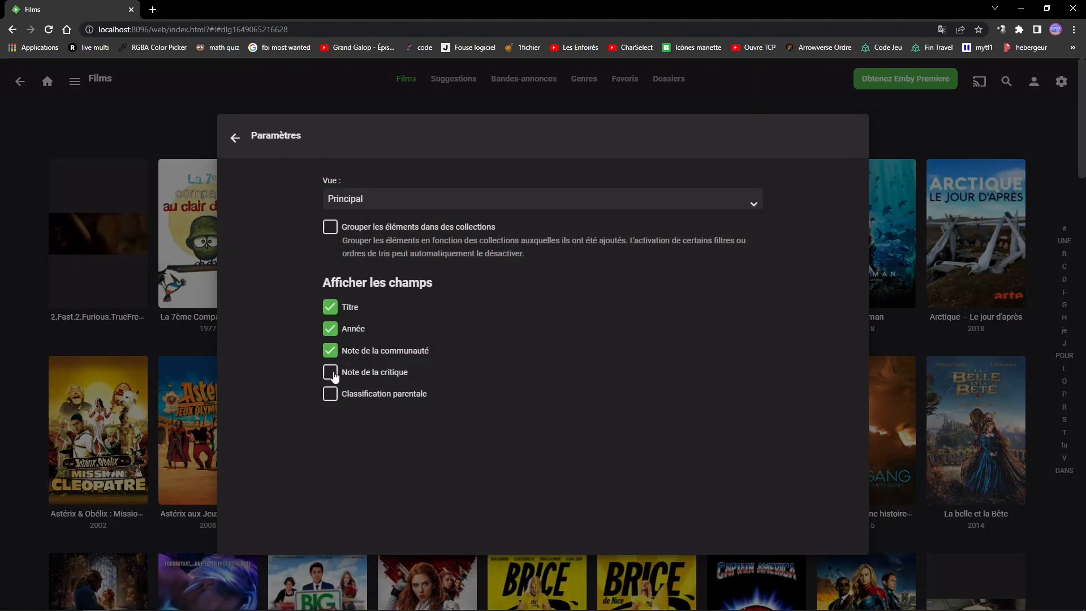
click(332, 375)
click(328, 398)
click(235, 139)
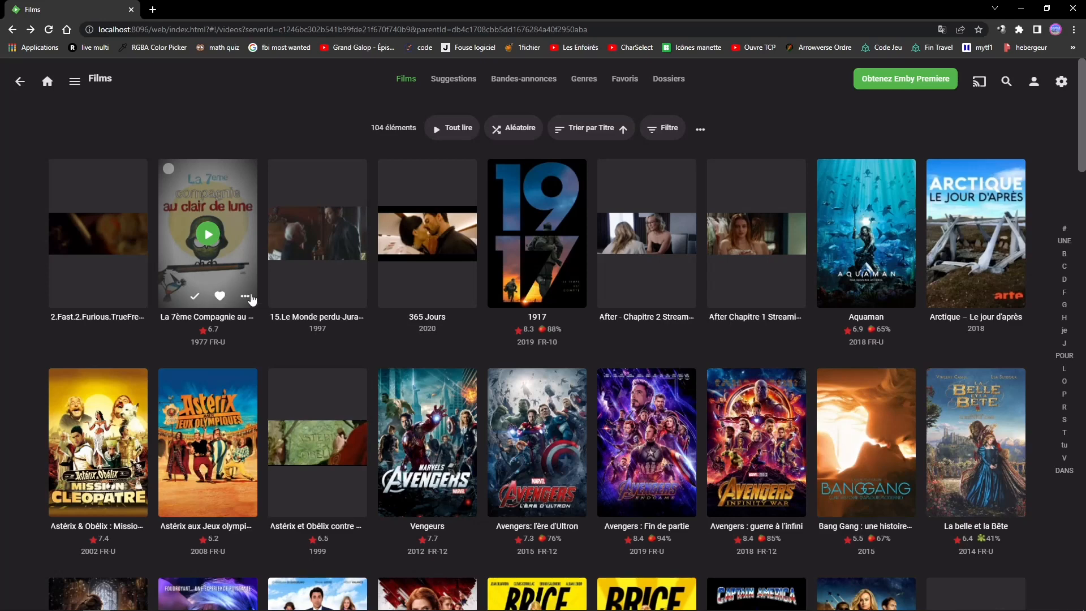
- Try the Télécharger vers option on La 7ème Compagnie au clair de lune and return to the Films list
click(244, 296)
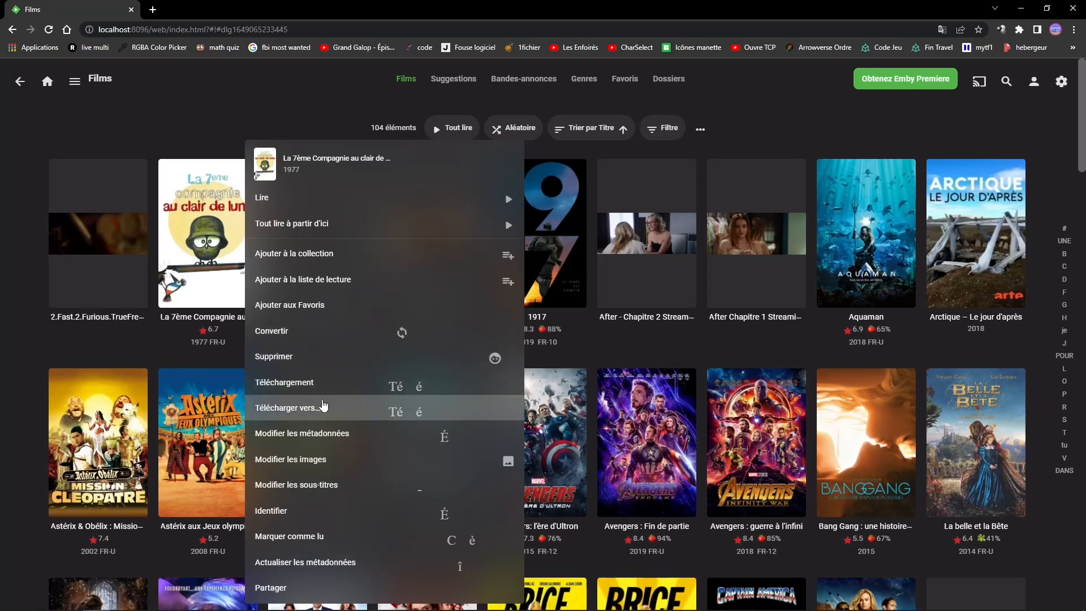
click(318, 410)
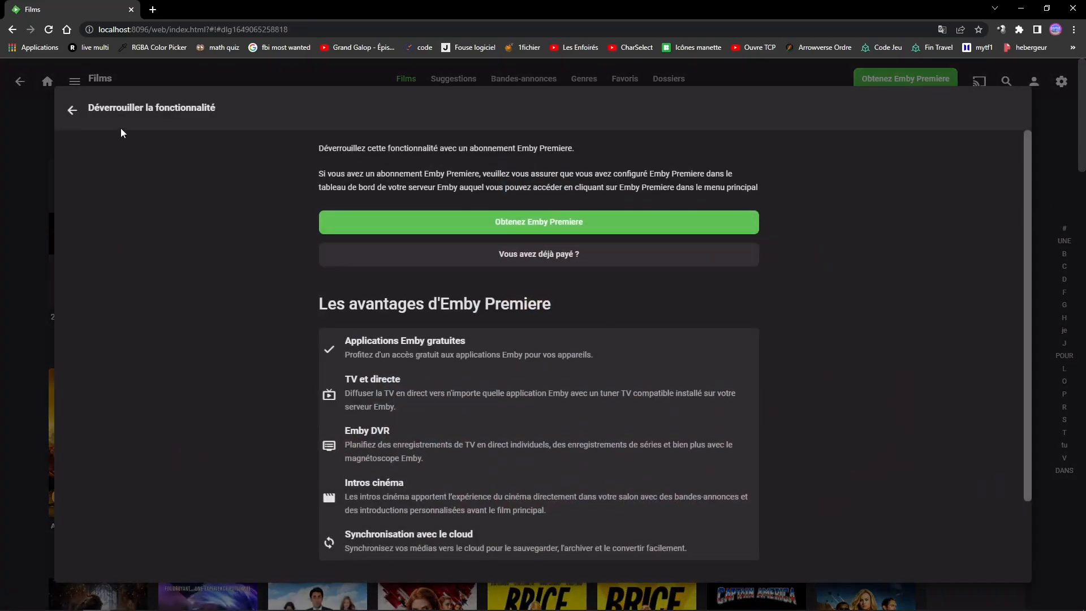
click(72, 110)
- Start downloading 15.Le Monde perdu-JurassicPark and cancel saving the file
click(355, 296)
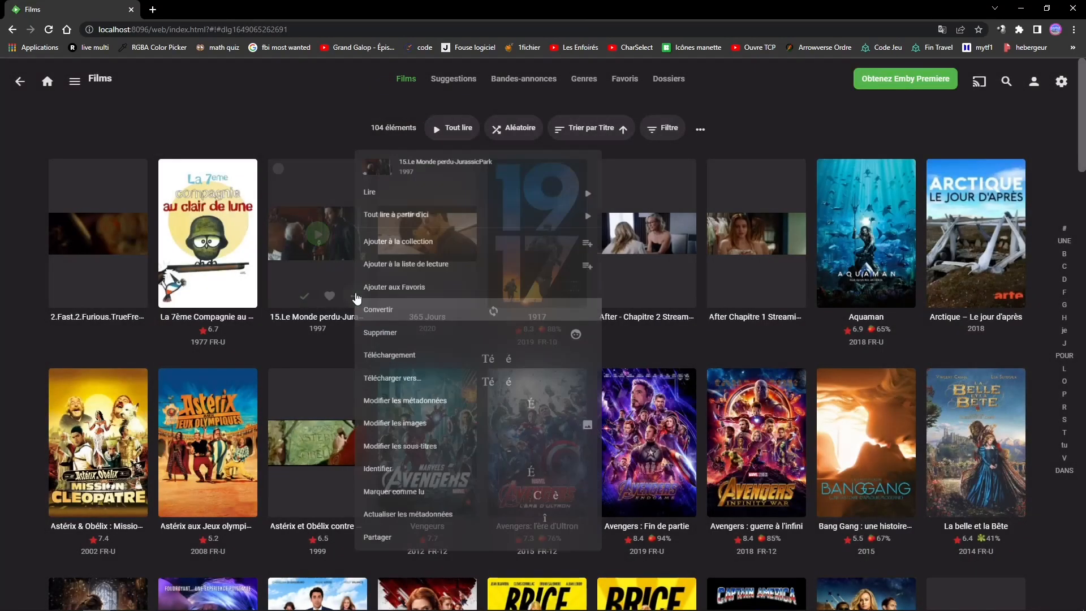
click(401, 389)
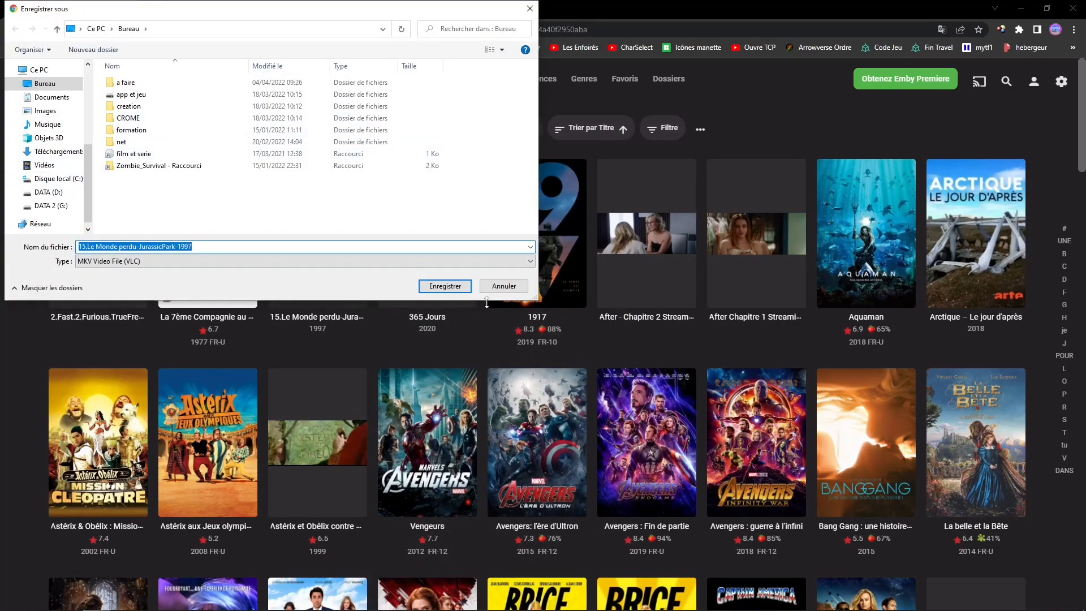
click(500, 286)
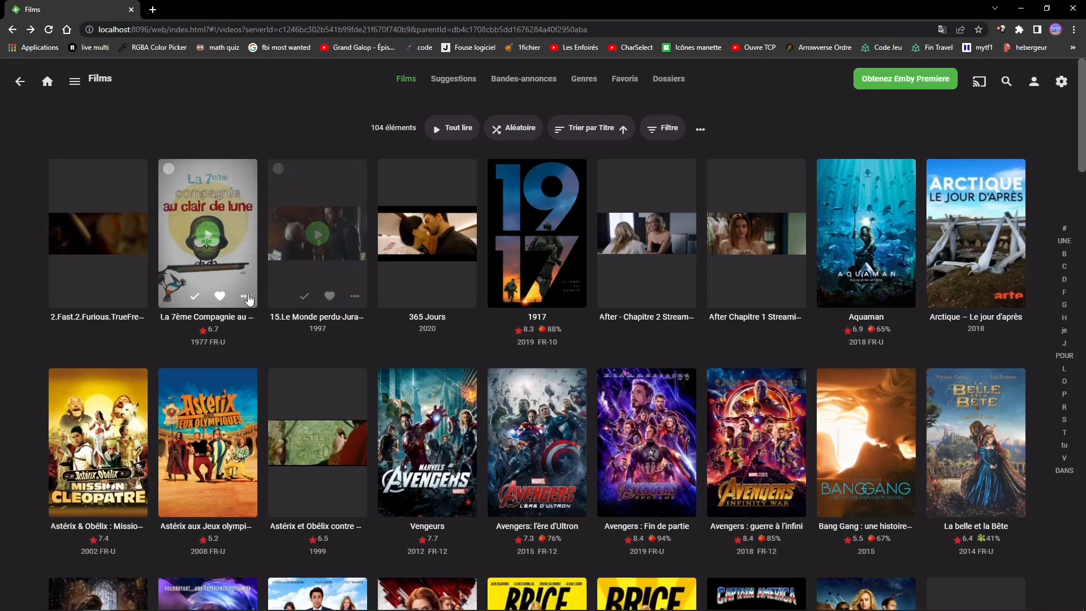
- View the metadata editor of La 7ème Compagnie au clair de lune and the Films list's display settings, closing both without changes
click(245, 297)
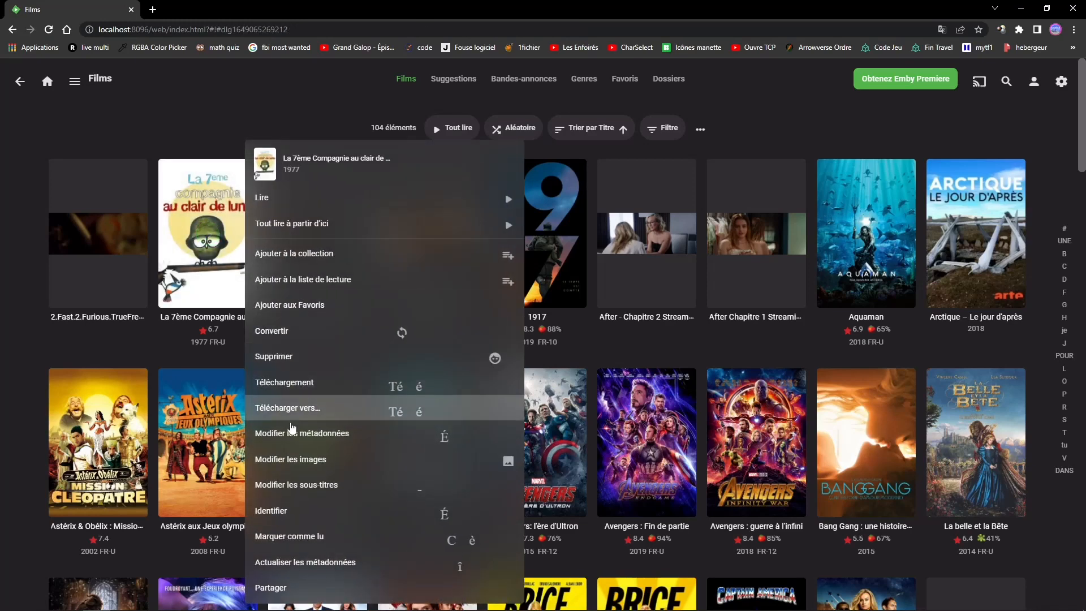
click(339, 436)
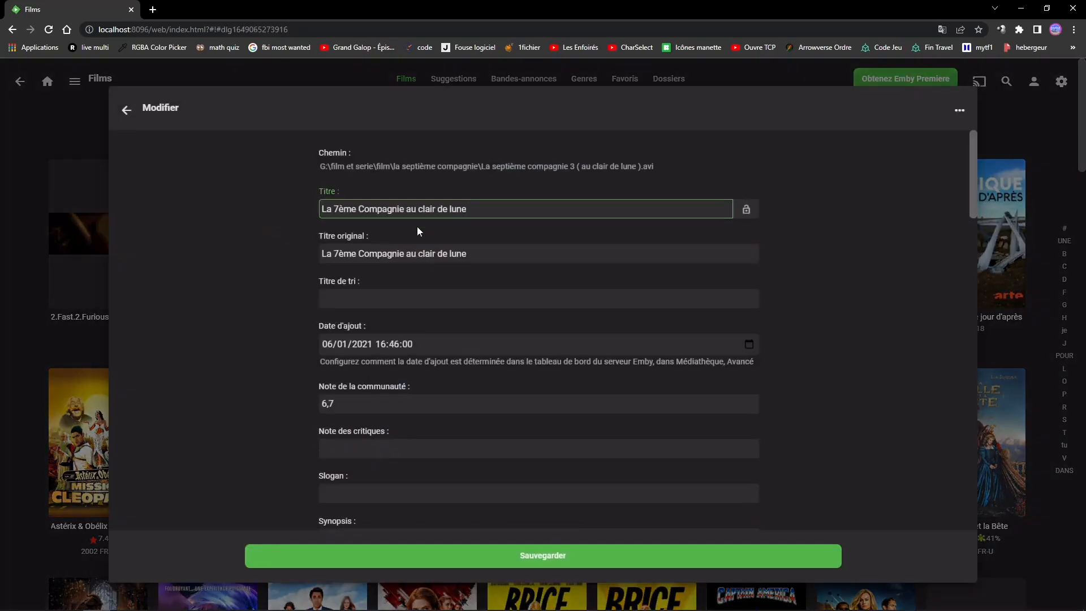
click(126, 109)
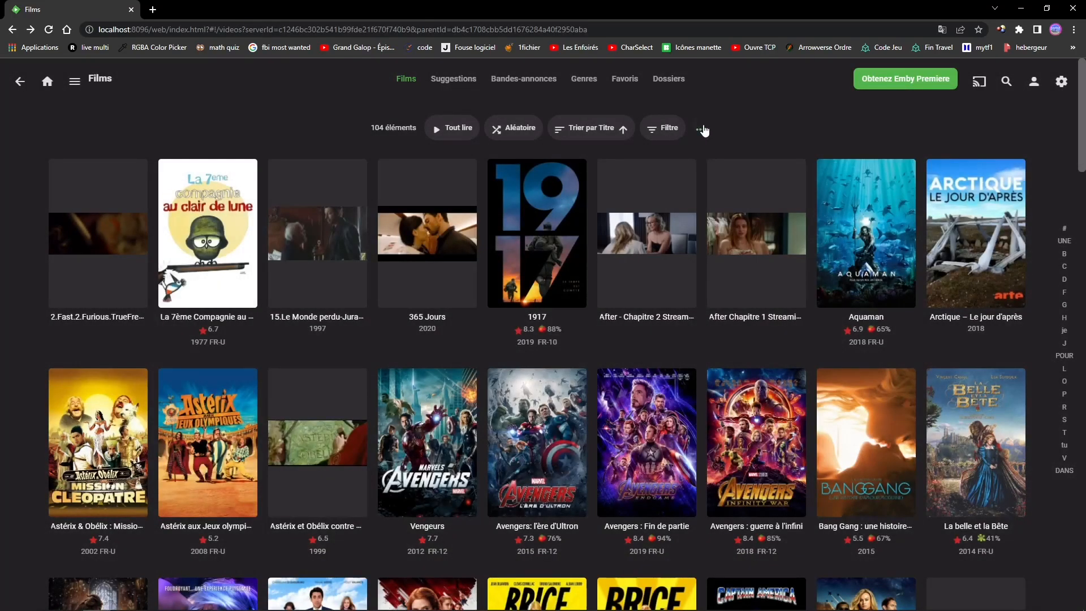
click(703, 131)
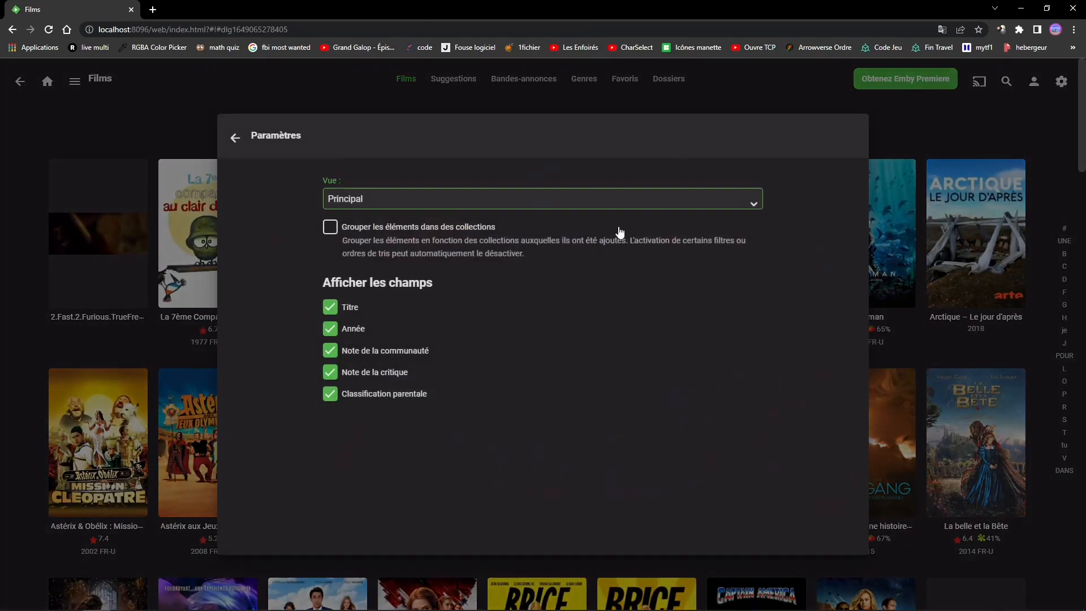
click(231, 139)
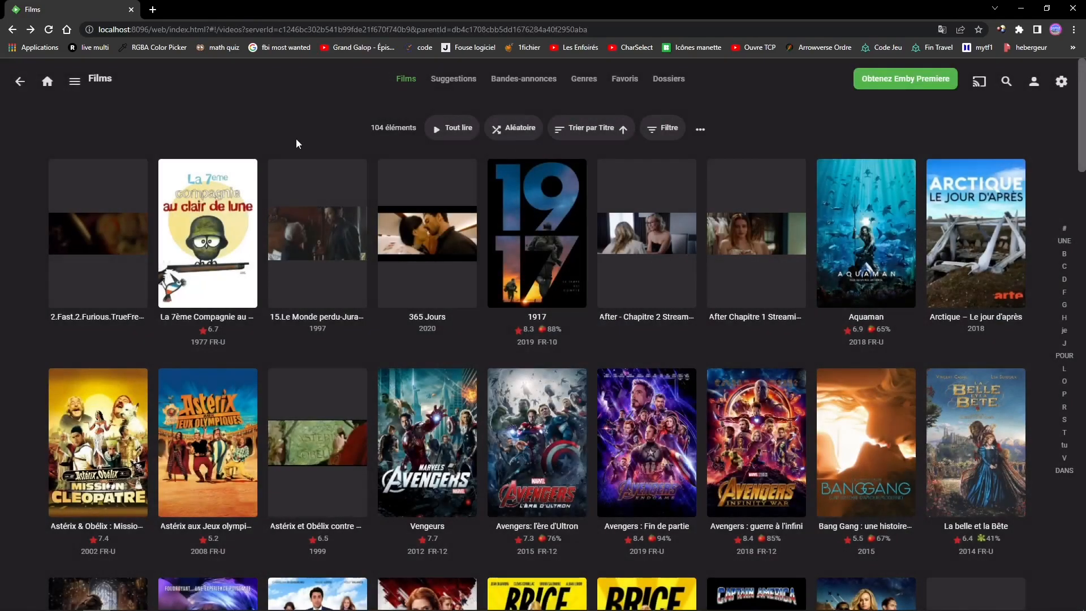
- Return to the home page, open the other Films library and examine its display settings without changing them
click(26, 81)
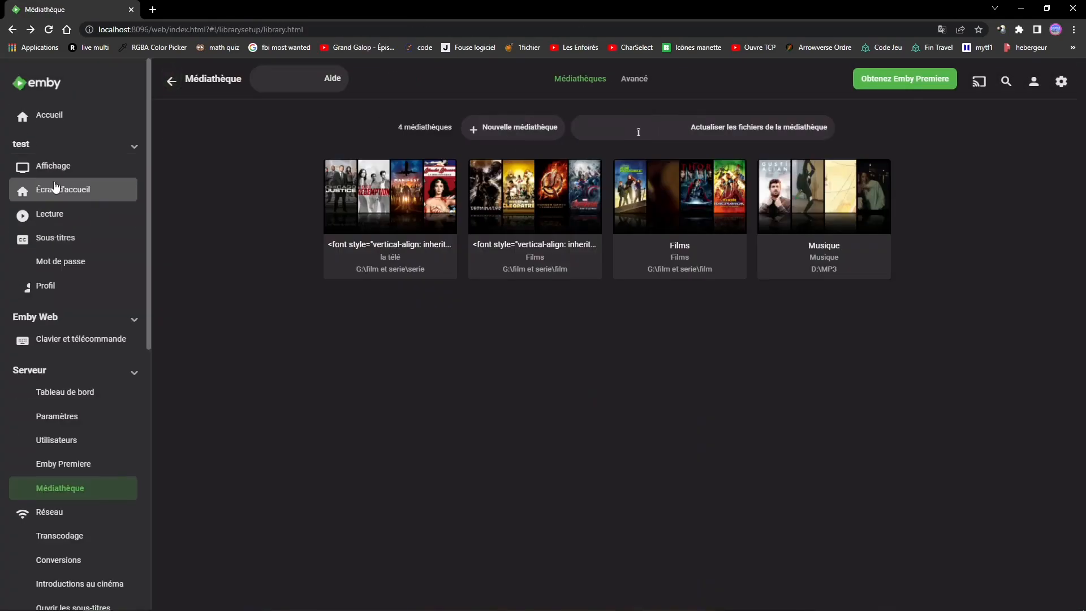
scroll(42, 255, down, 1)
scroll(51, 170, up, 1)
click(65, 81)
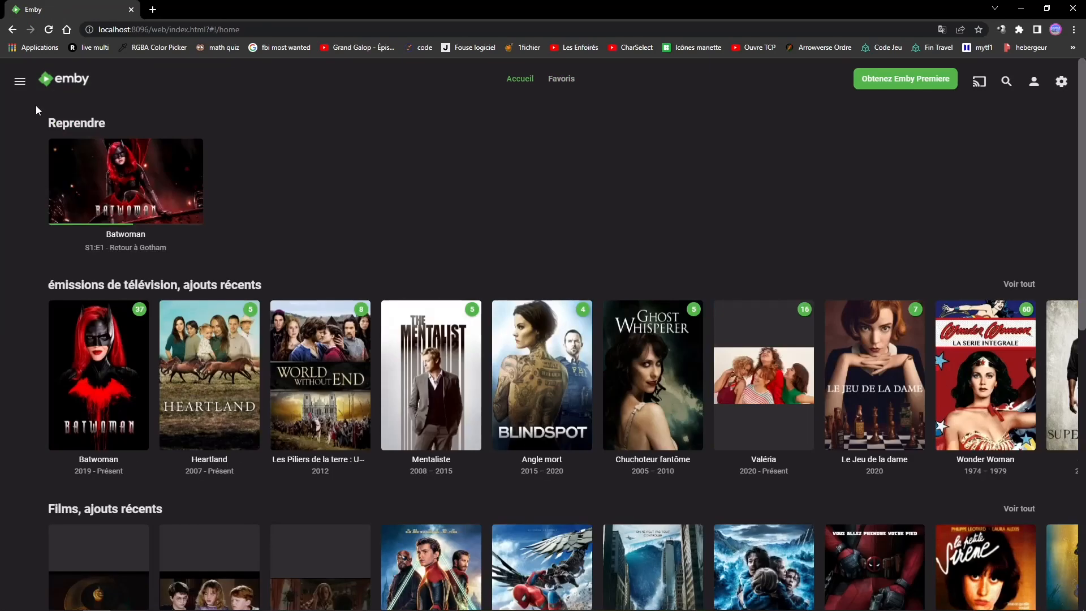
click(20, 81)
click(39, 193)
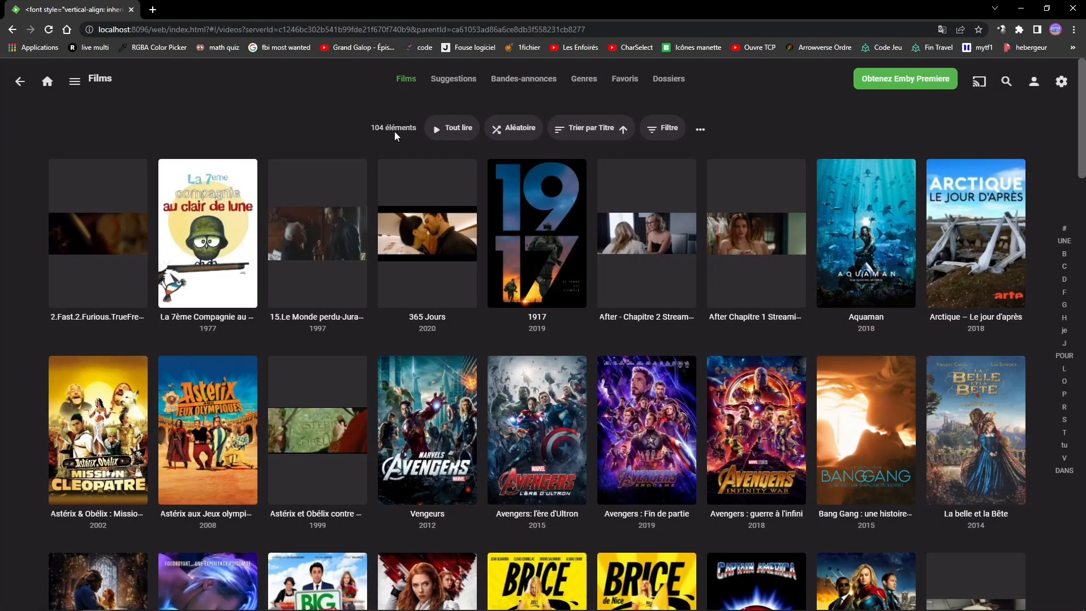
click(701, 131)
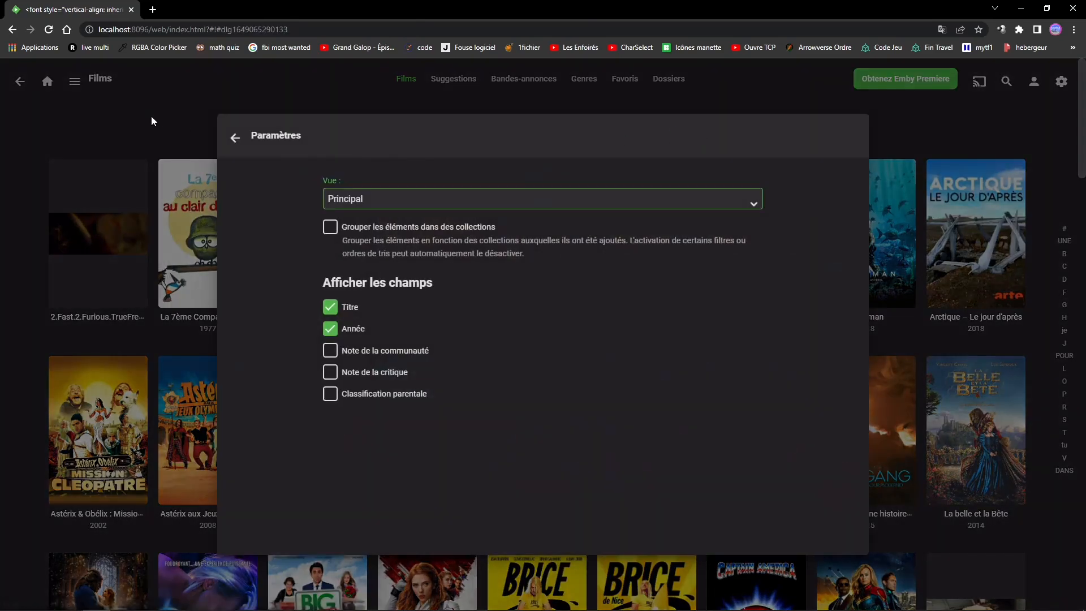
click(231, 138)
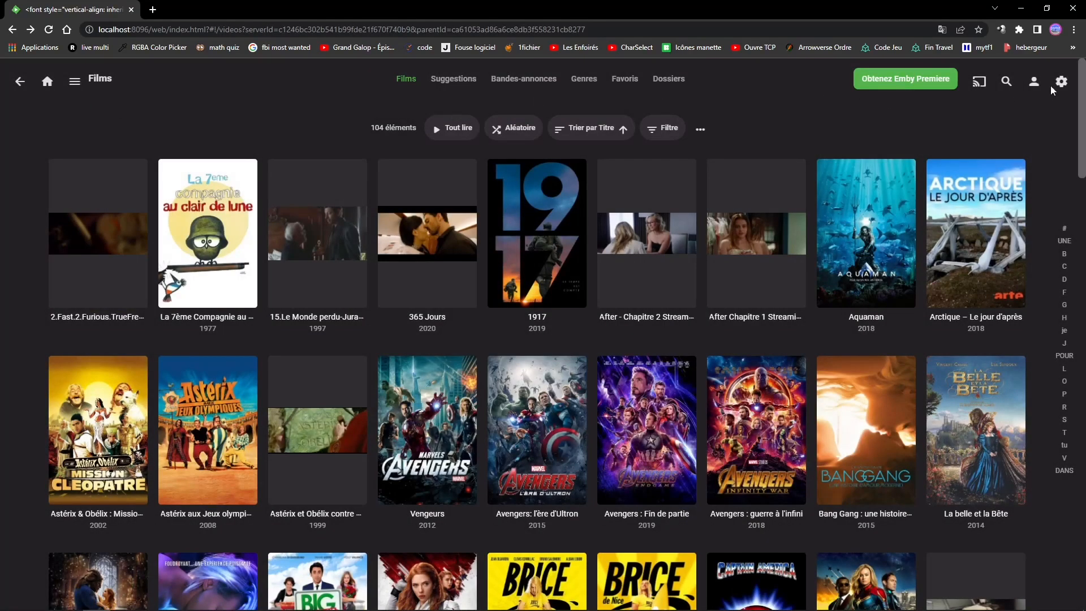
- View the Actualiser les métadonnées options of the library named Films in the server's Médiathèque management and close them without refreshing
click(1052, 89)
click(725, 222)
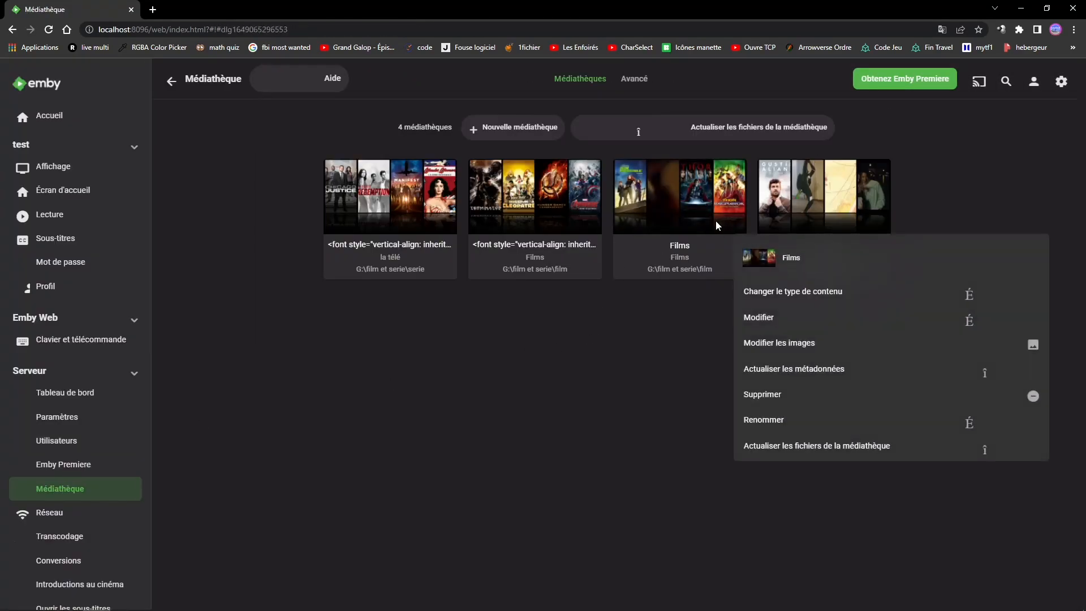
click(776, 369)
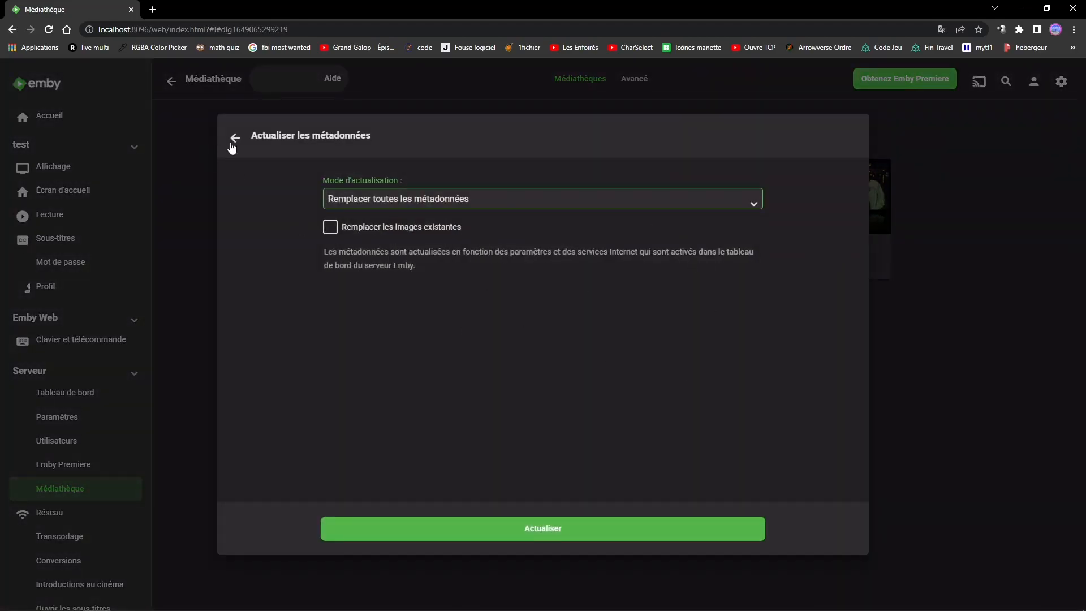
click(232, 142)
- Open the Films library and view the Actualiser les métadonnées options of La 7ème Compagnie au clair de lune, closing them without refreshing
click(674, 245)
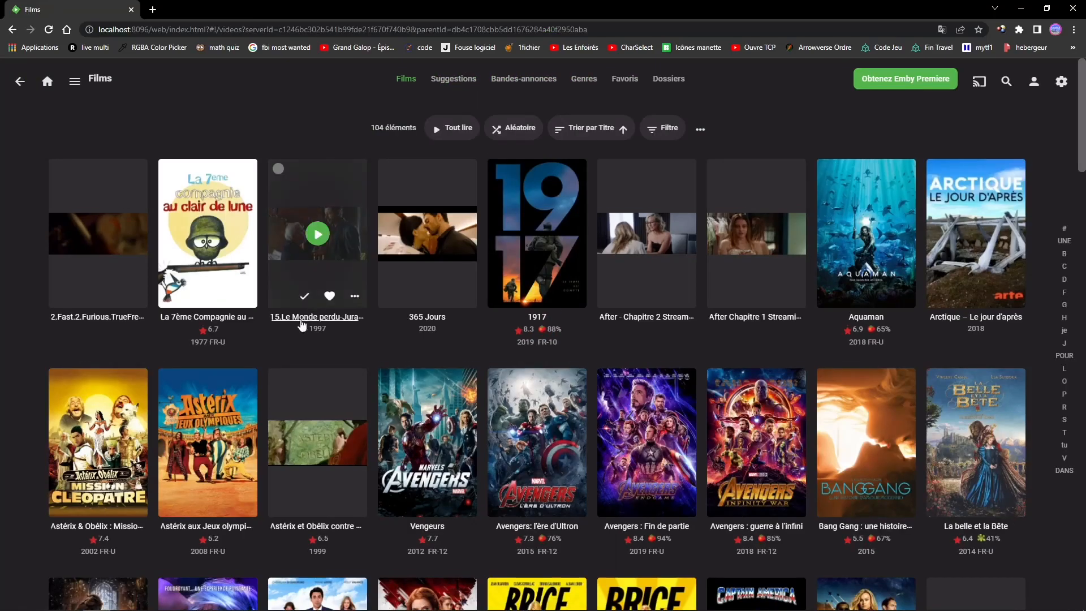
scroll(301, 325, down, 1)
click(248, 238)
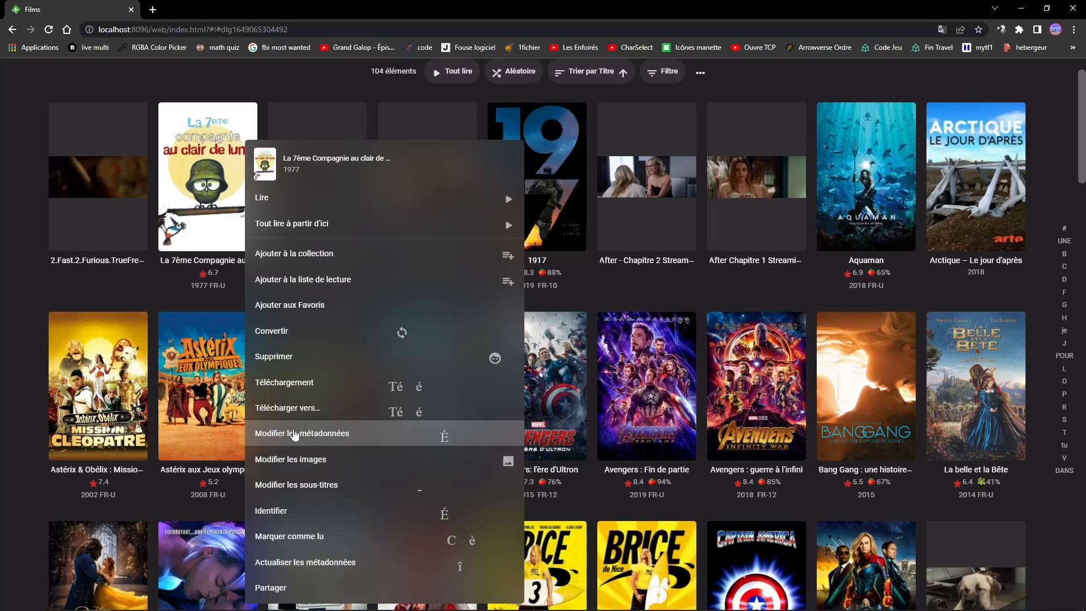
click(281, 560)
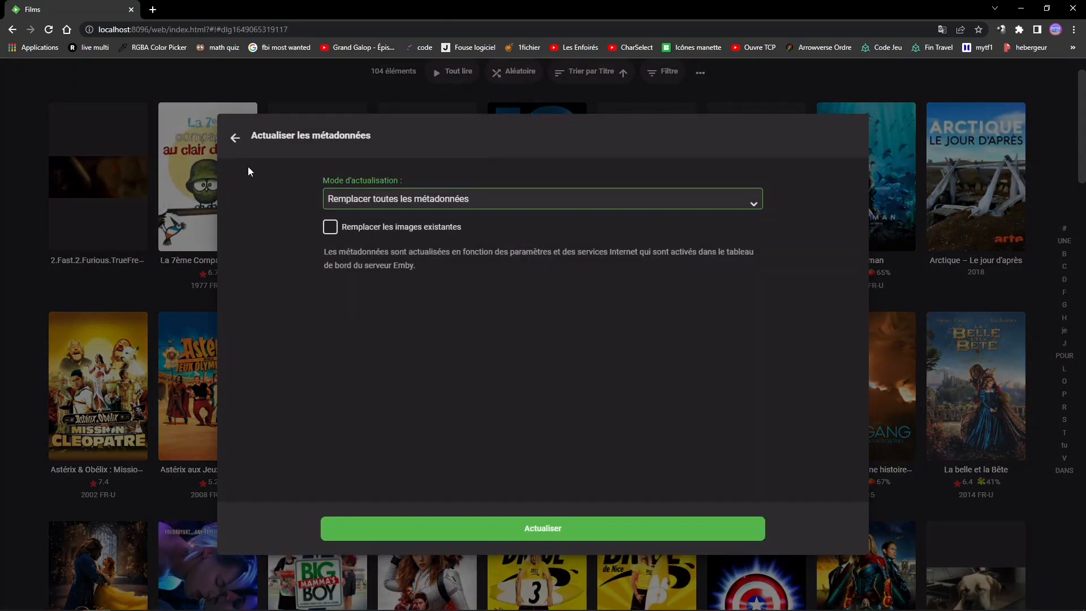
click(232, 139)
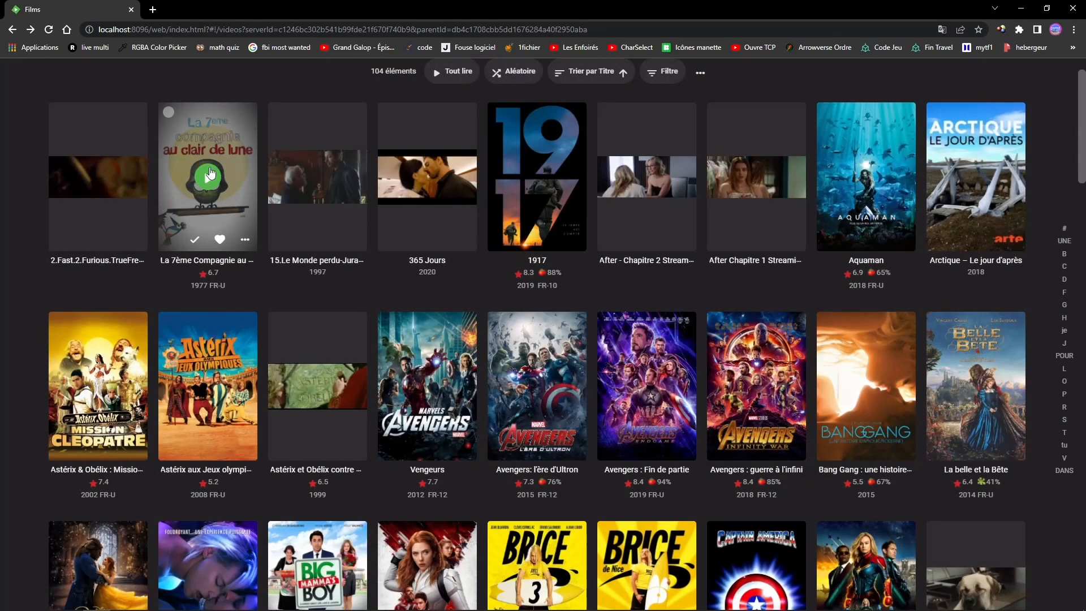